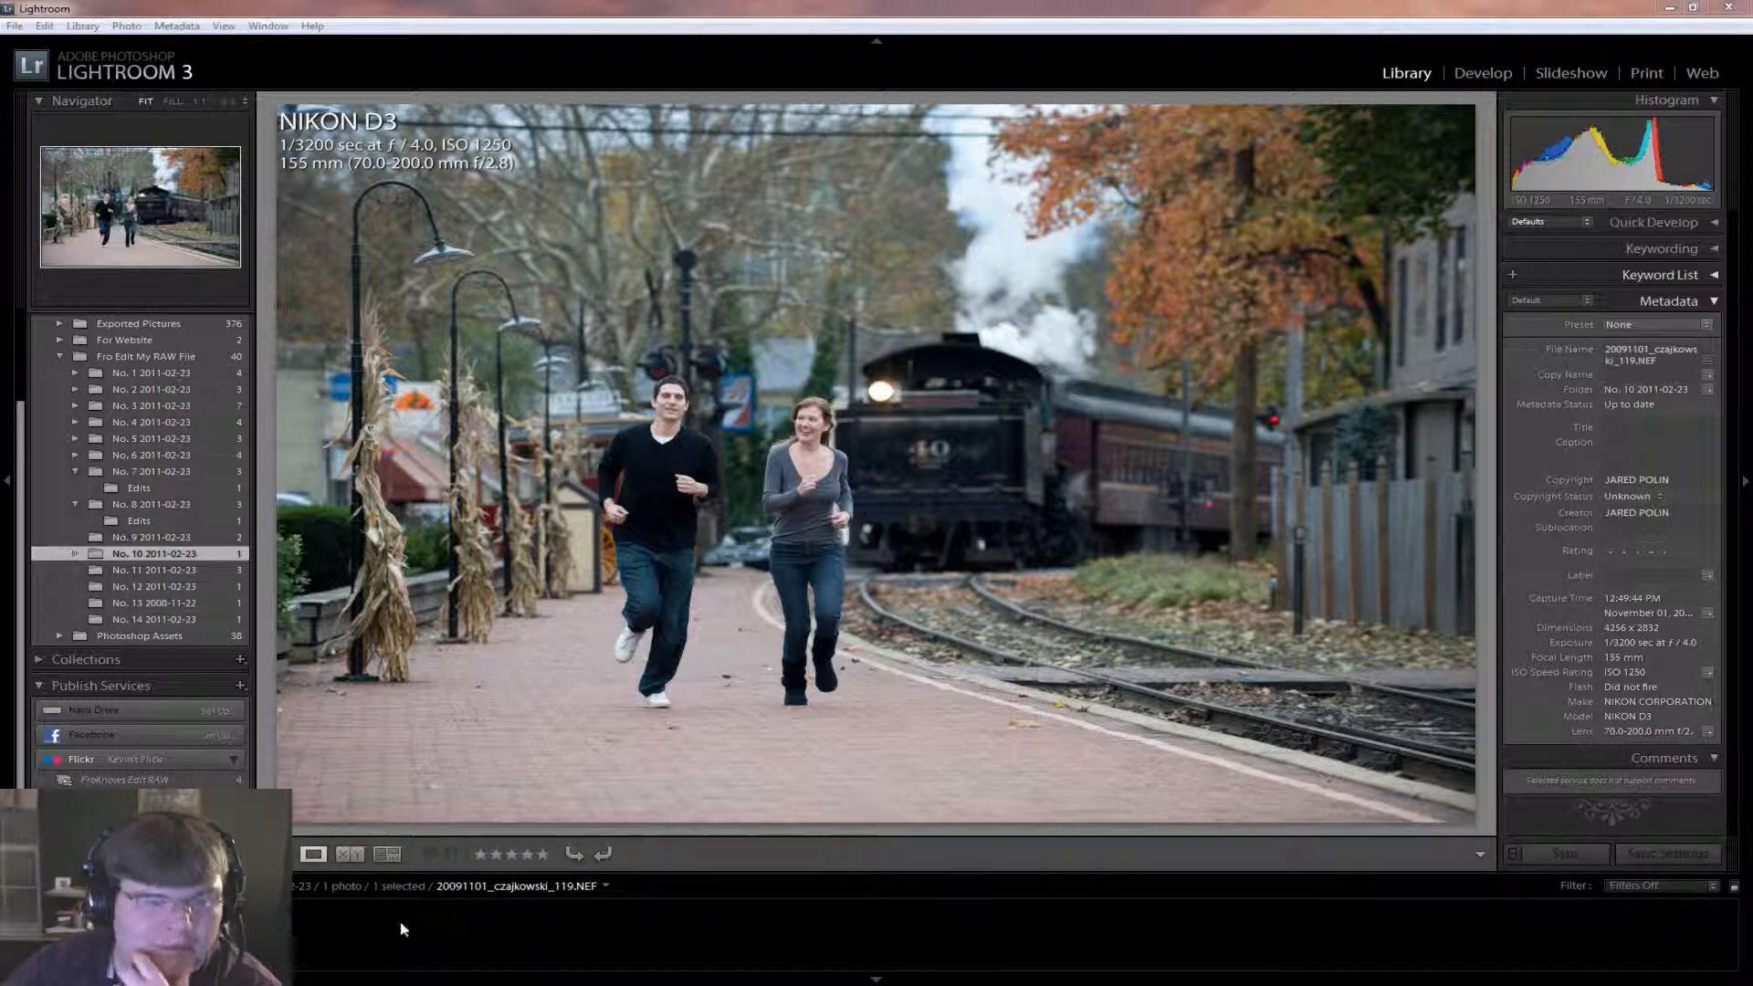
Step: Create a virtual copy of the train station photo and open it for developing
right_click(43, 924)
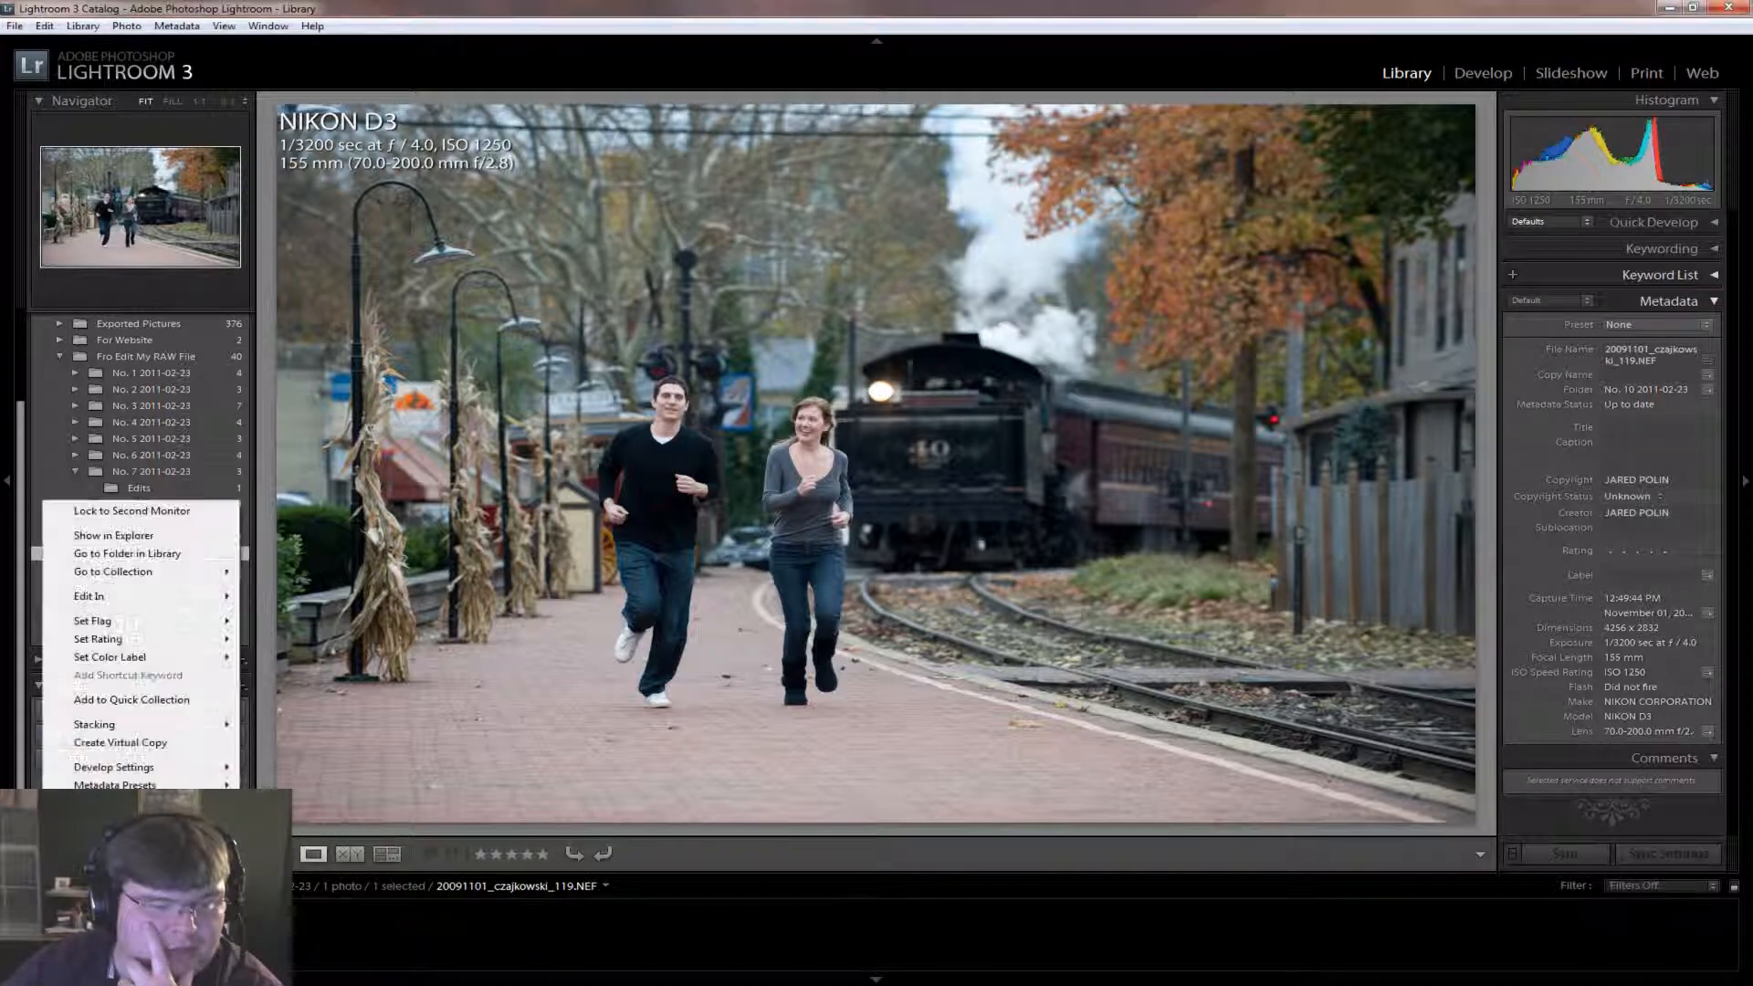
left_click(157, 744)
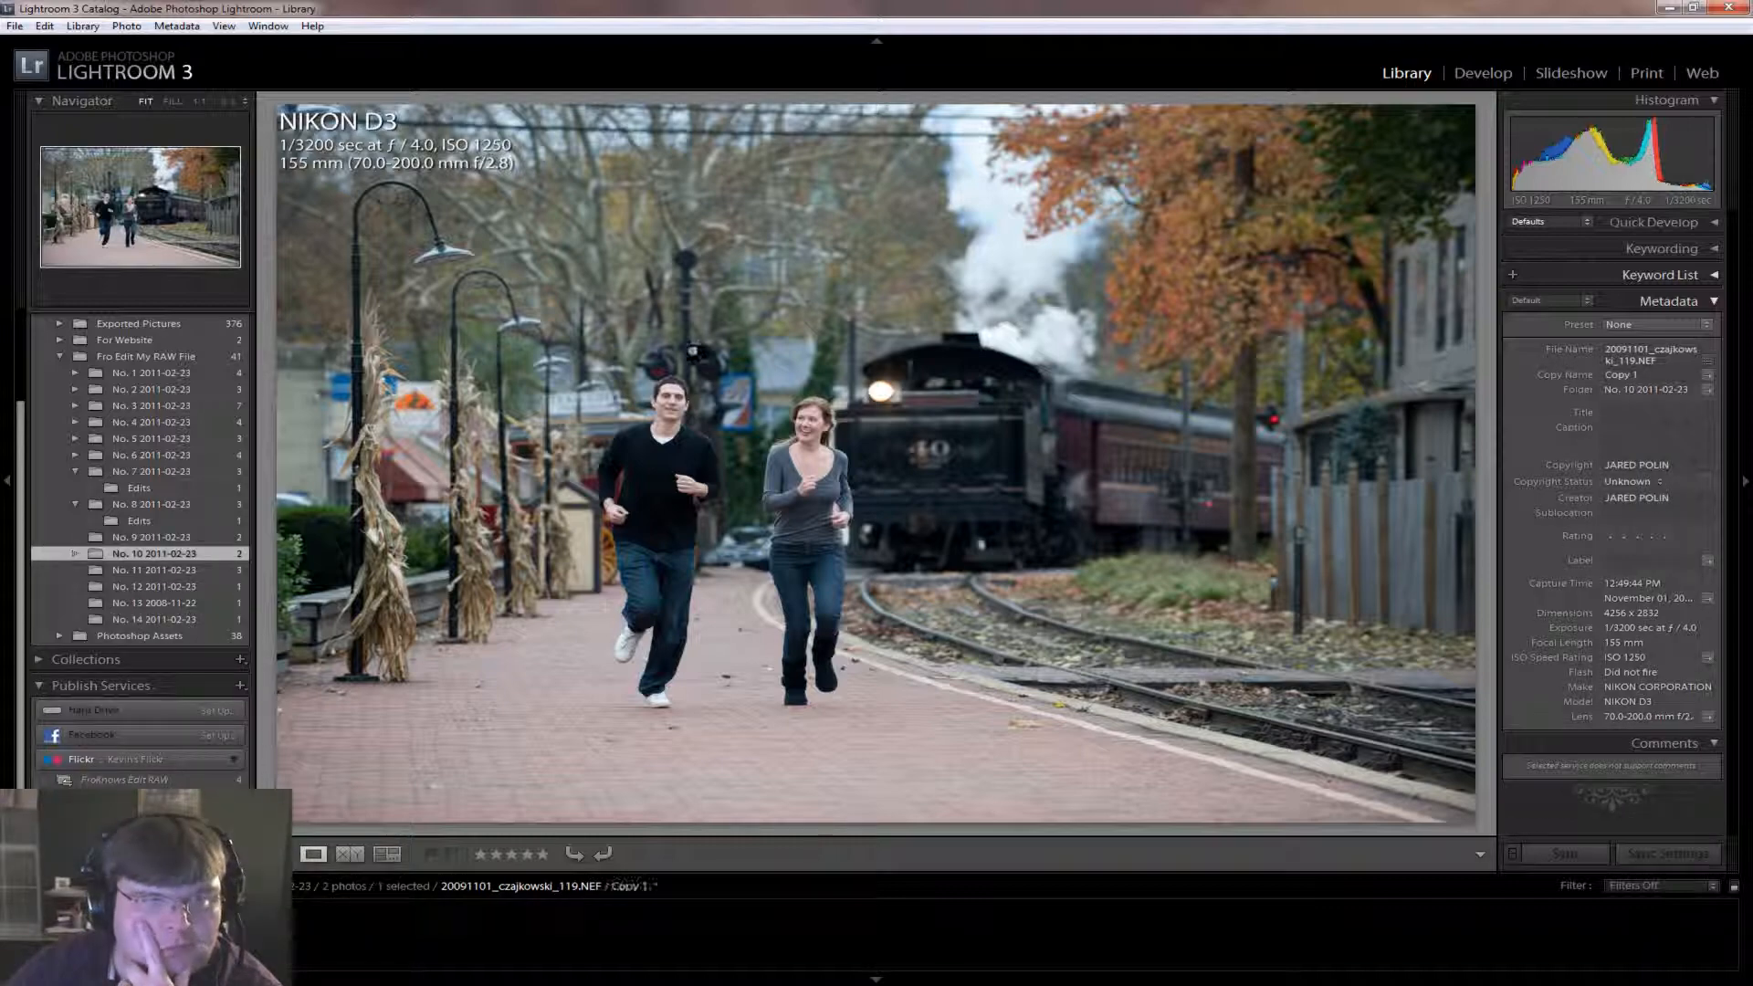
left_click(1483, 73)
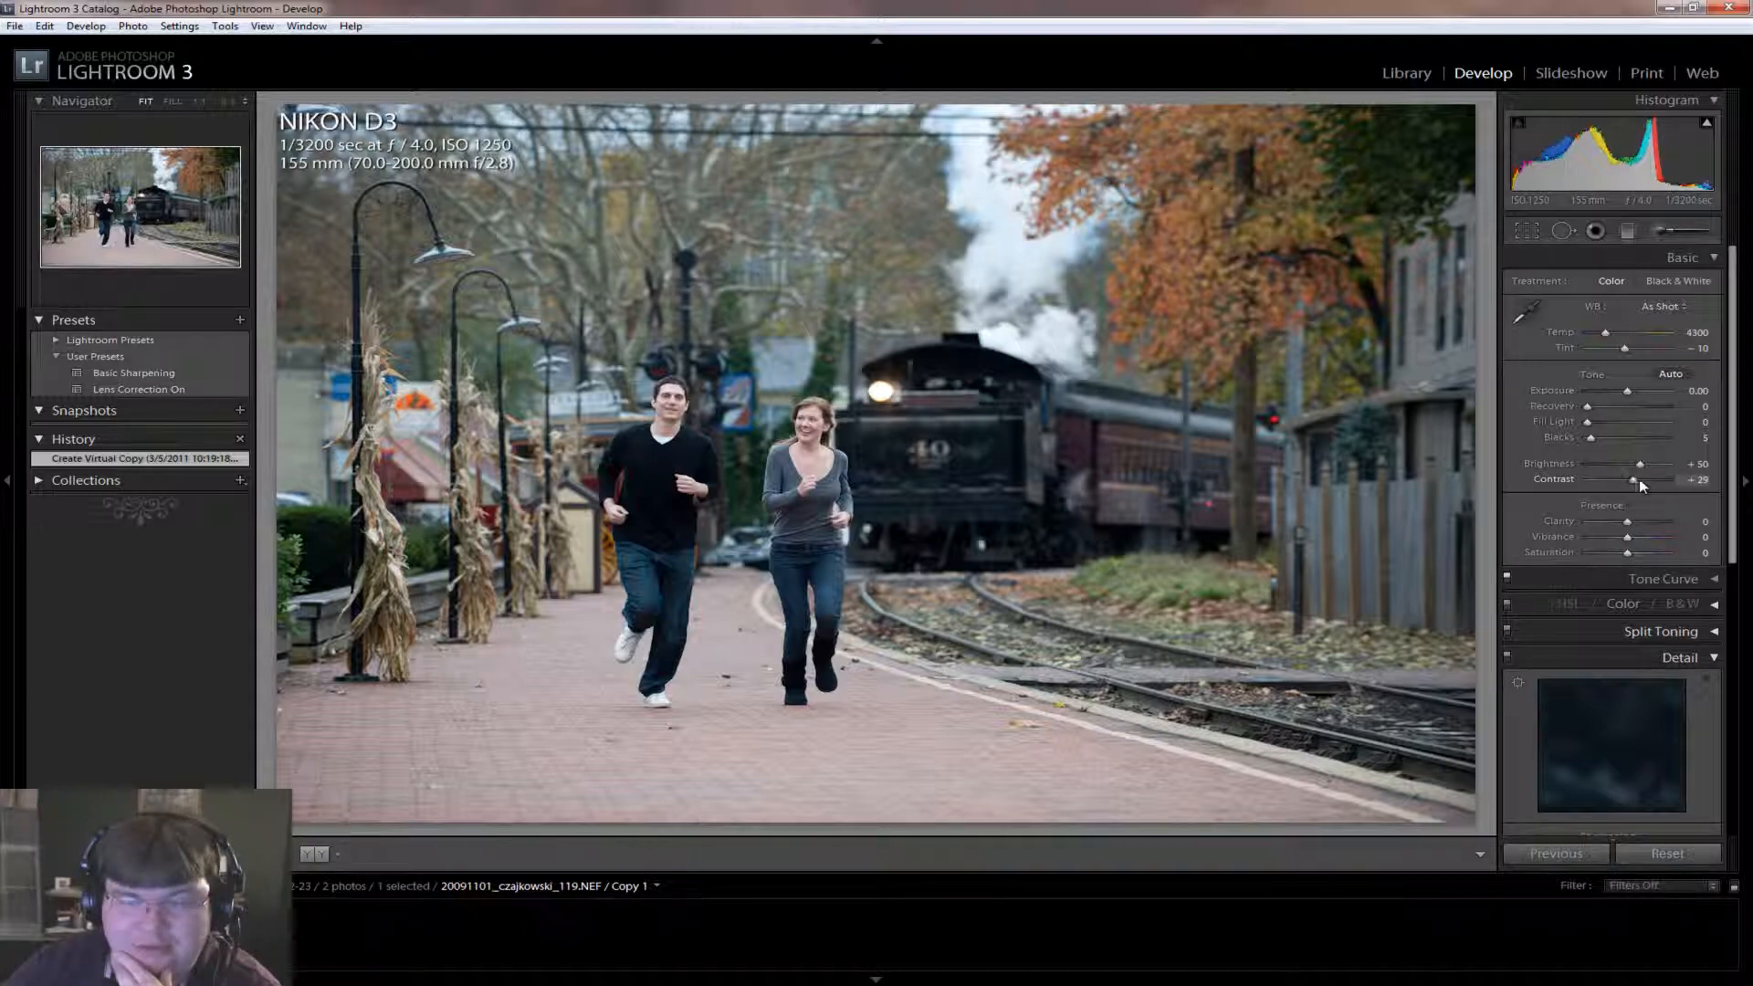
Step: Adjust the virtual copy's basic tone and presence to Contrast +76, Clarity +36, Vibrance +38 and Fill Light 6
left_click_drag(1639, 480, 1654, 480)
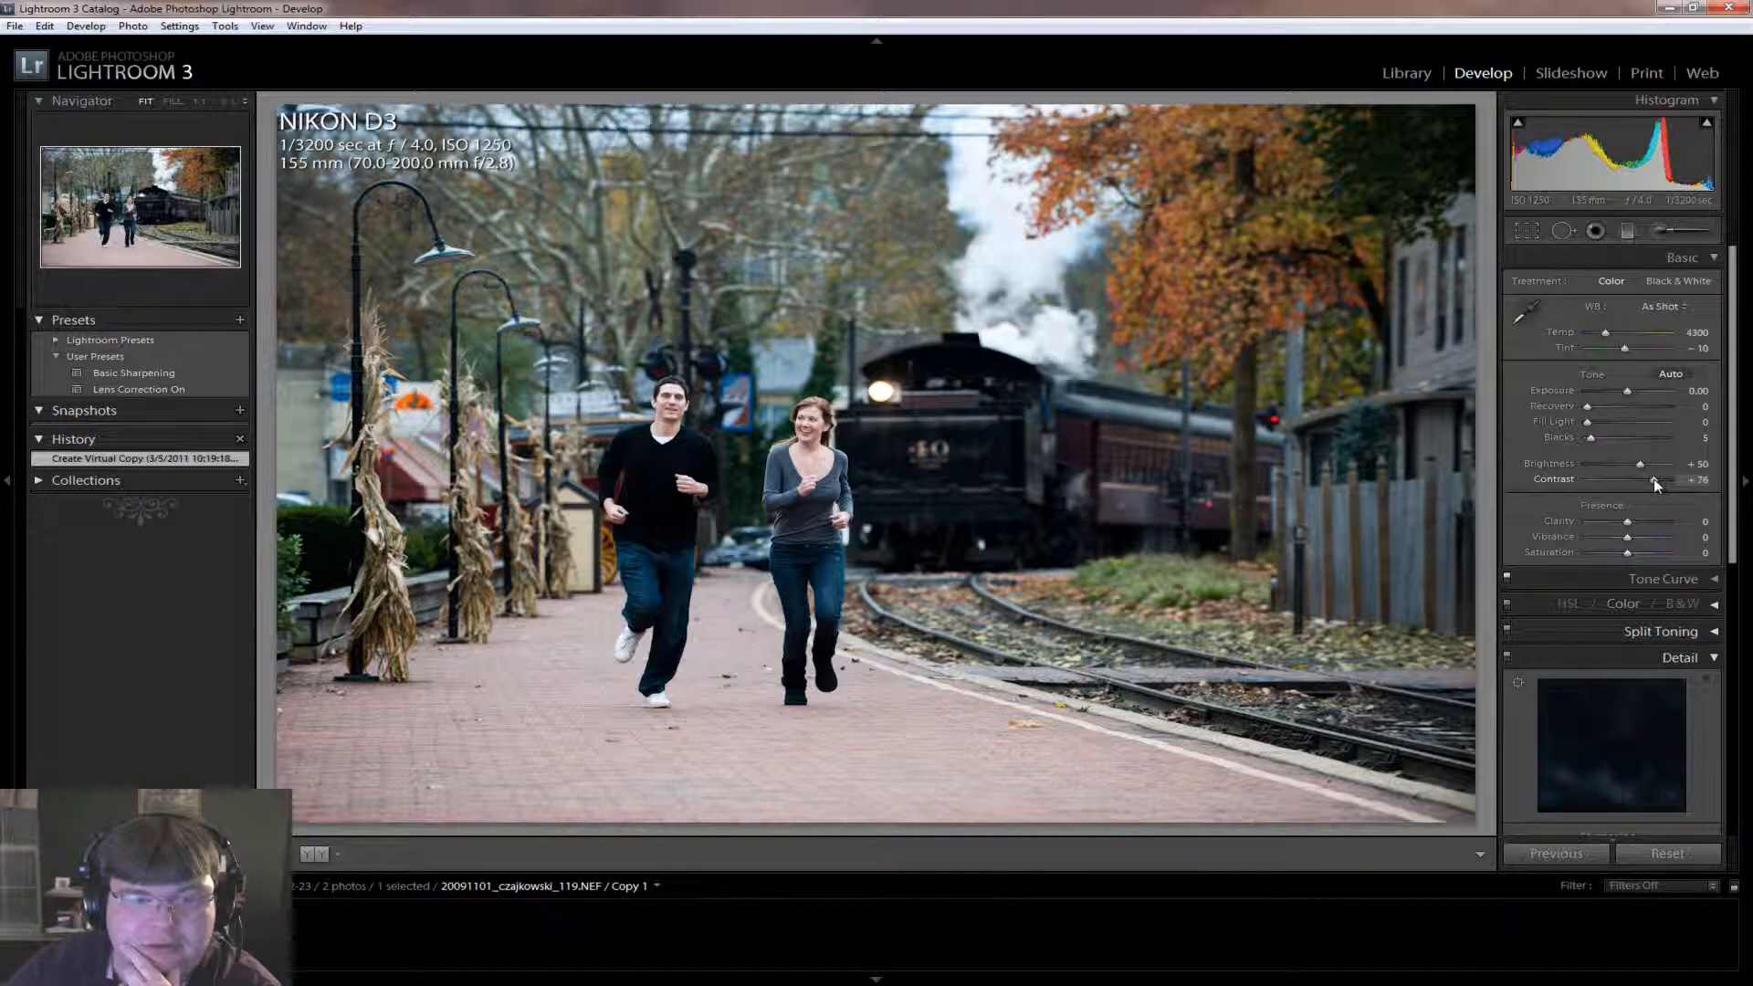
left_click_drag(1654, 481, 1654, 481)
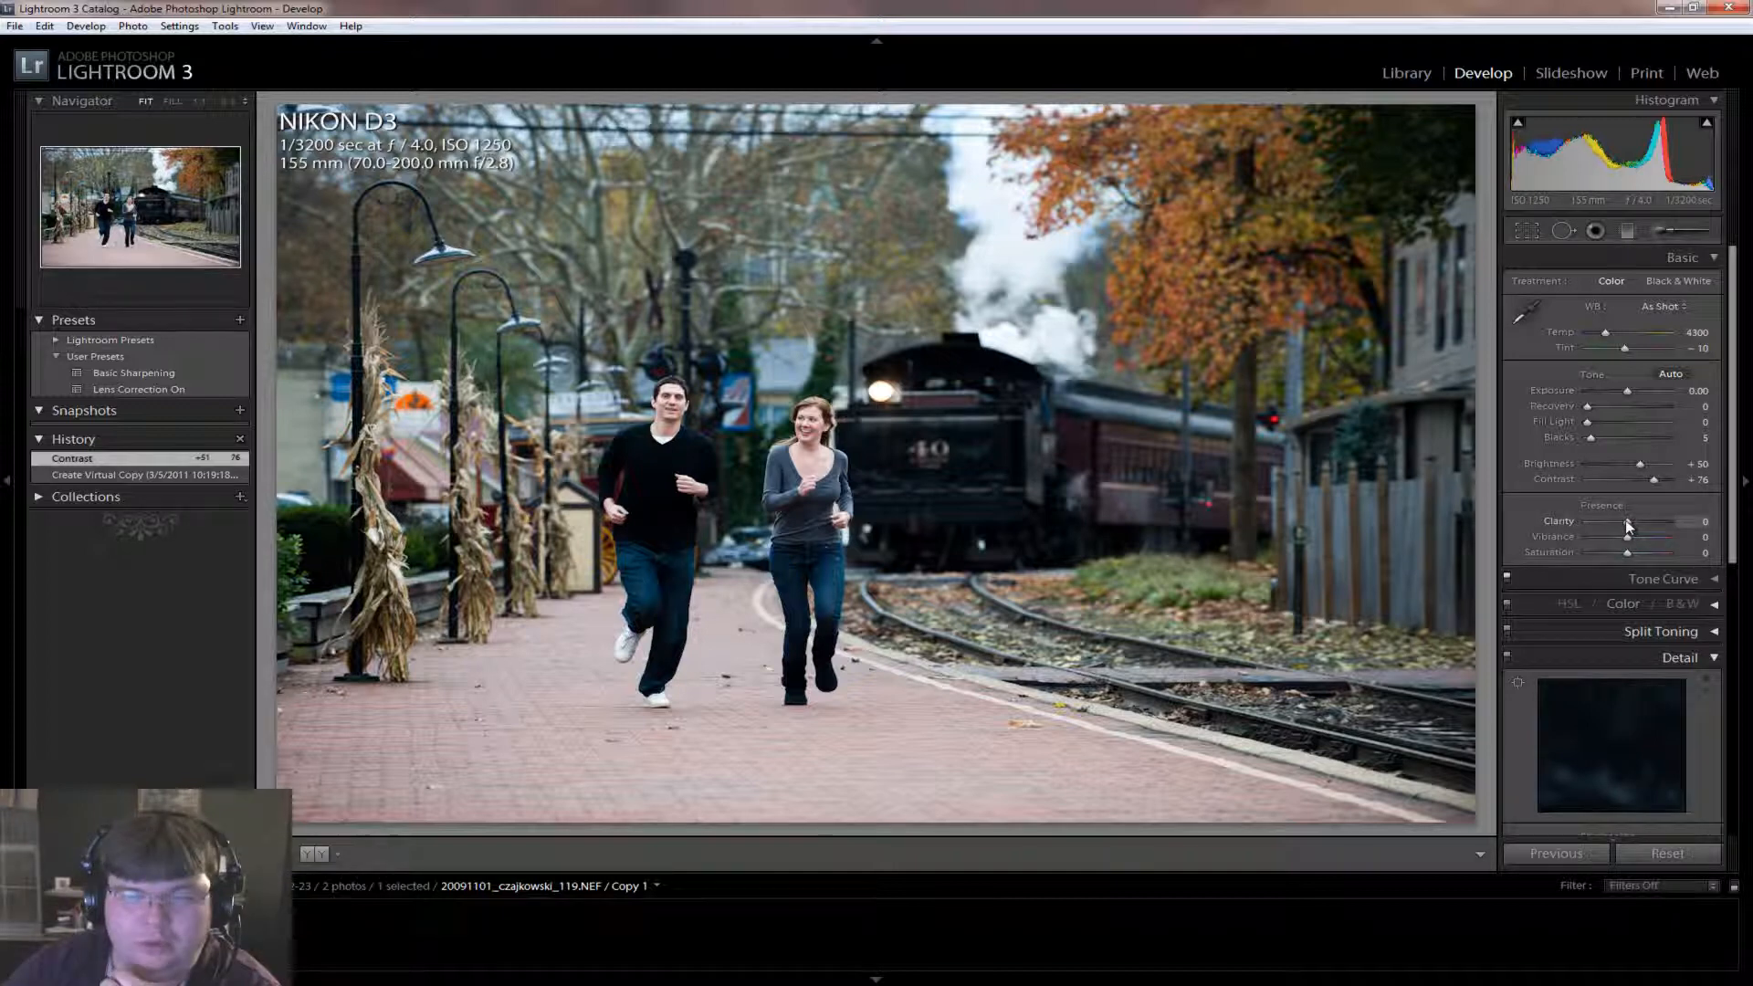
left_click_drag(1638, 520, 1640, 541)
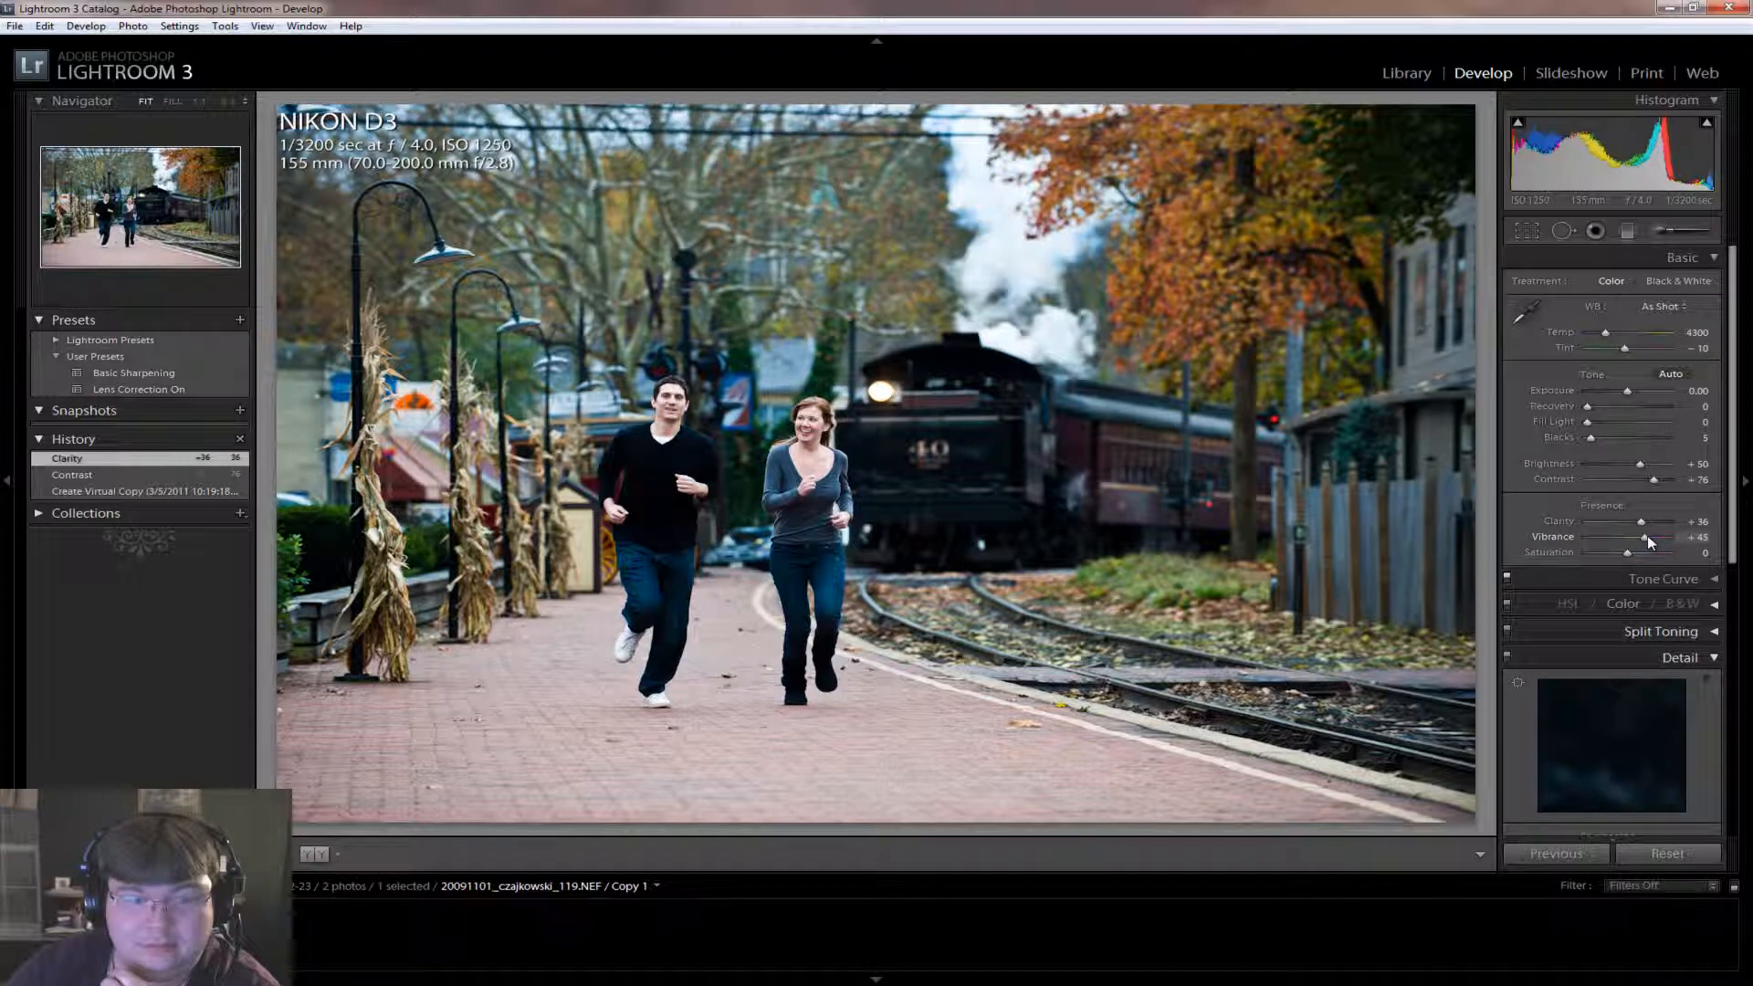
left_click_drag(1647, 535, 1640, 536)
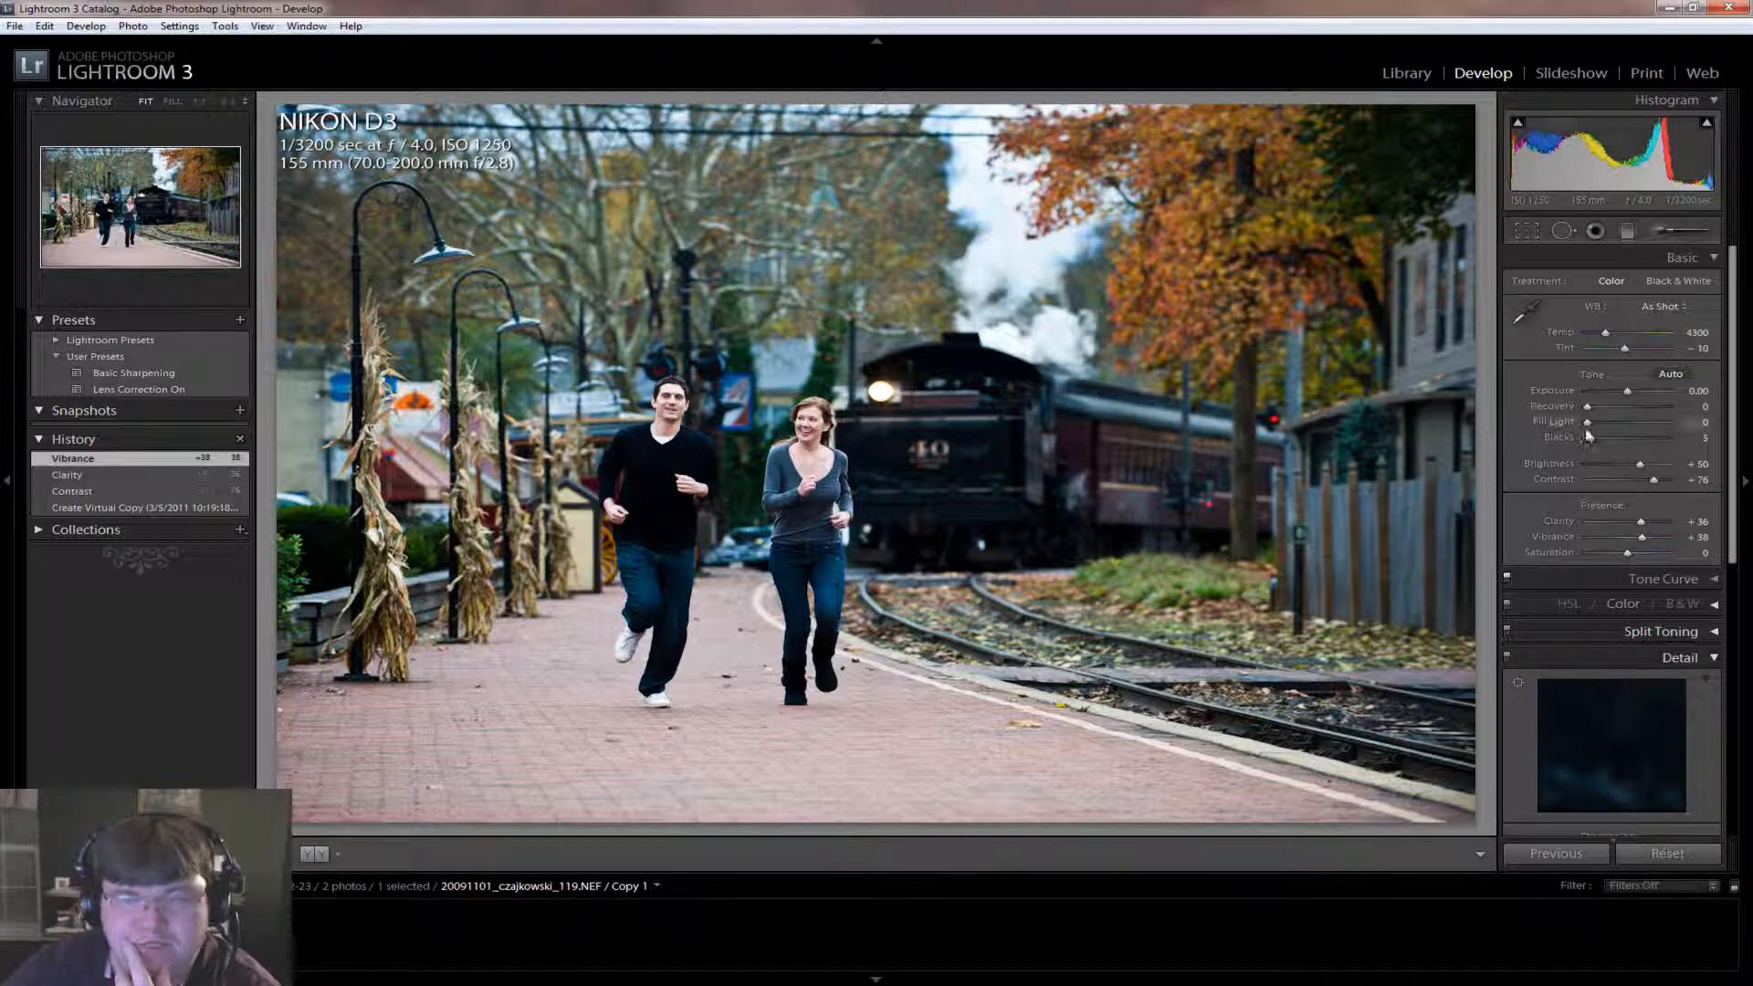
left_click_drag(1590, 422, 1592, 422)
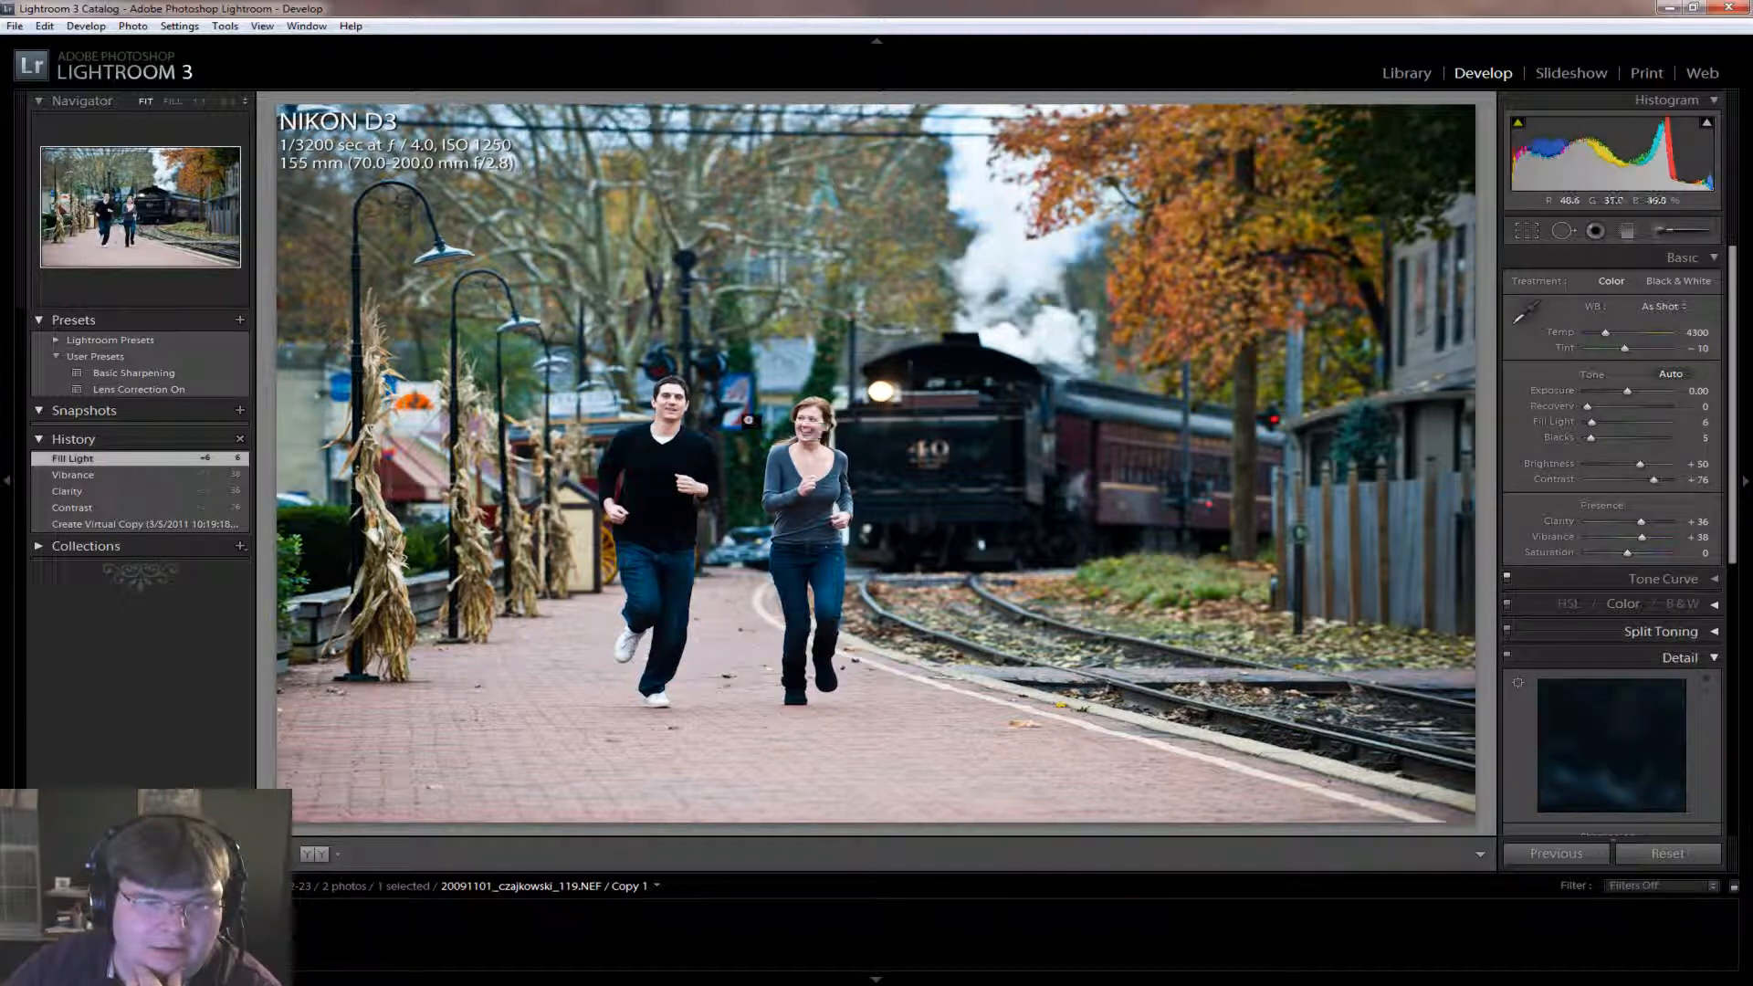
Step: Apply the user presets Basic Sharpening and Lens Correction On to the photo, viewing the couple at 1:1
left_click(819, 412)
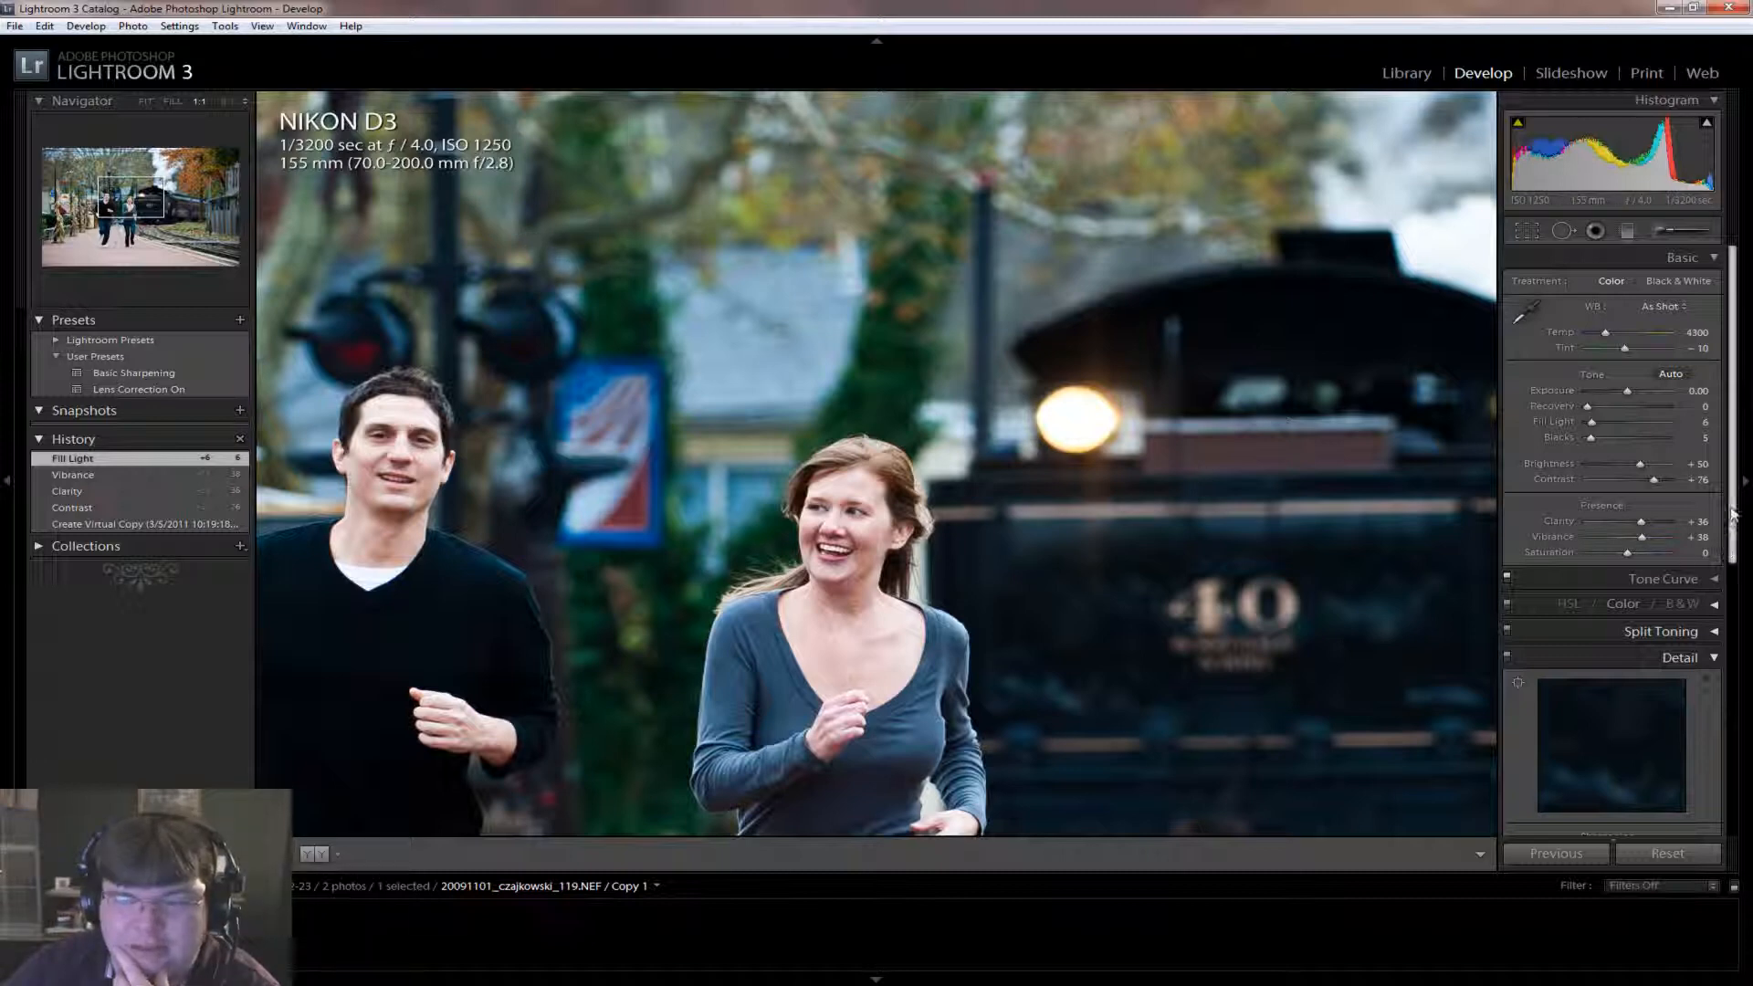
left_click_drag(1732, 541, 1747, 697)
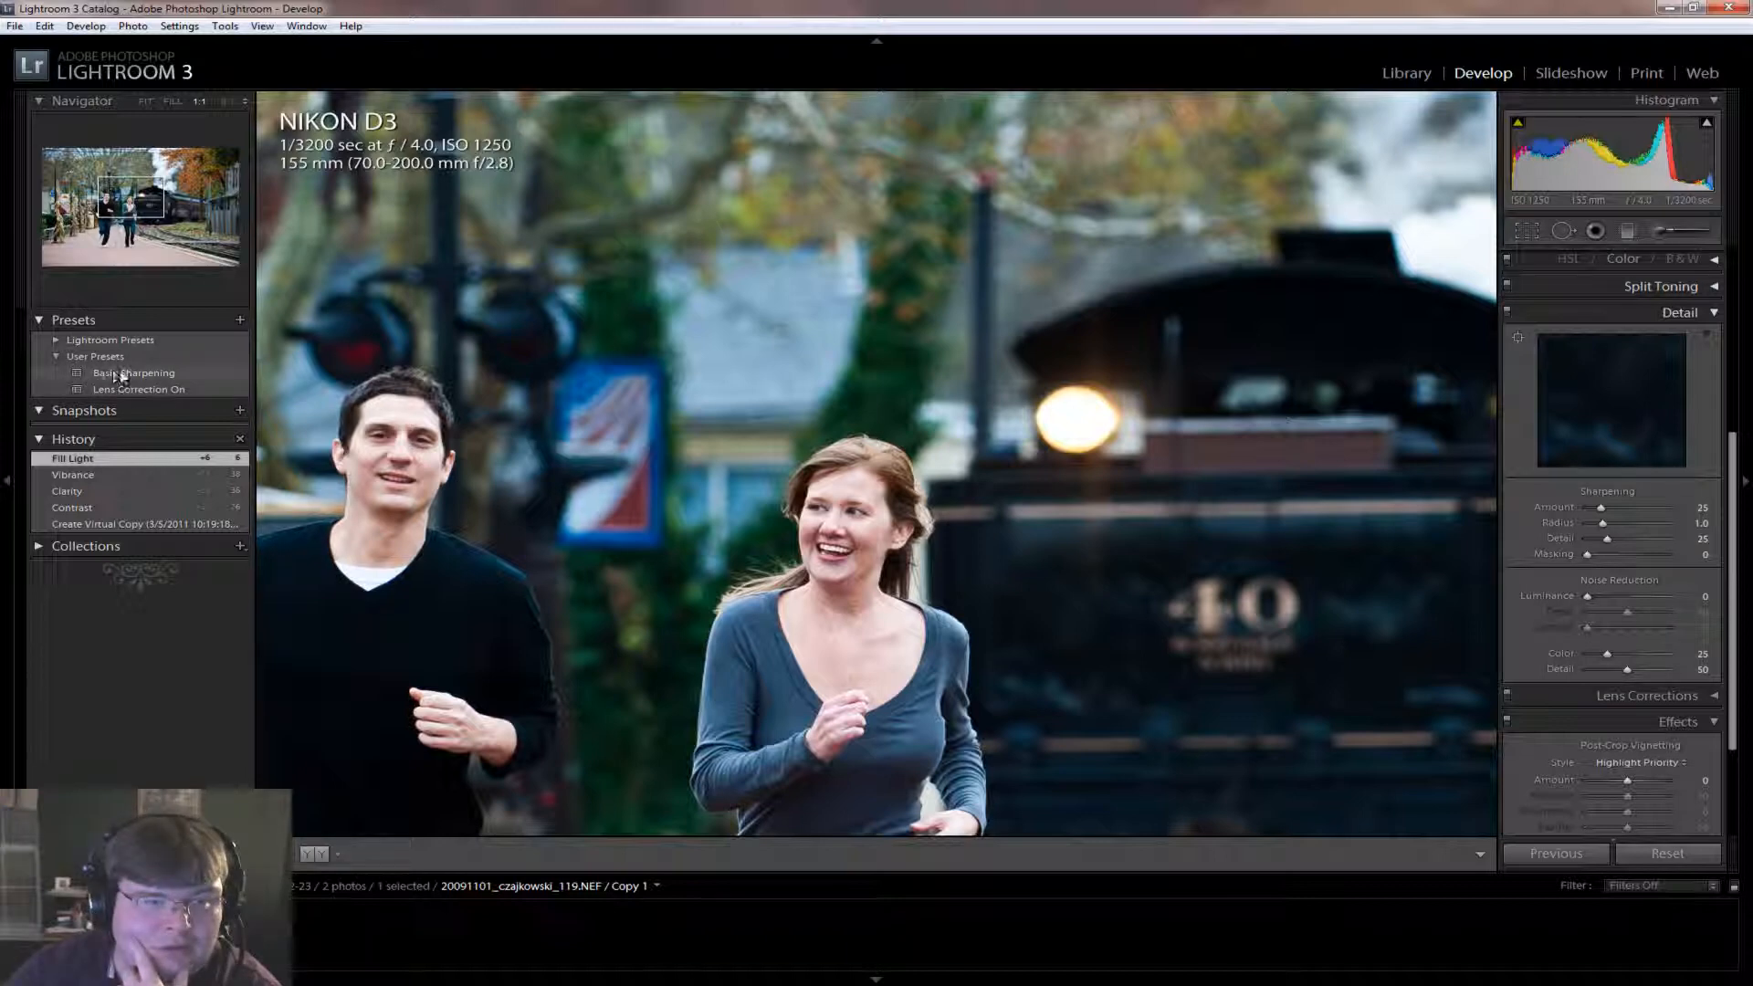
left_click(127, 374)
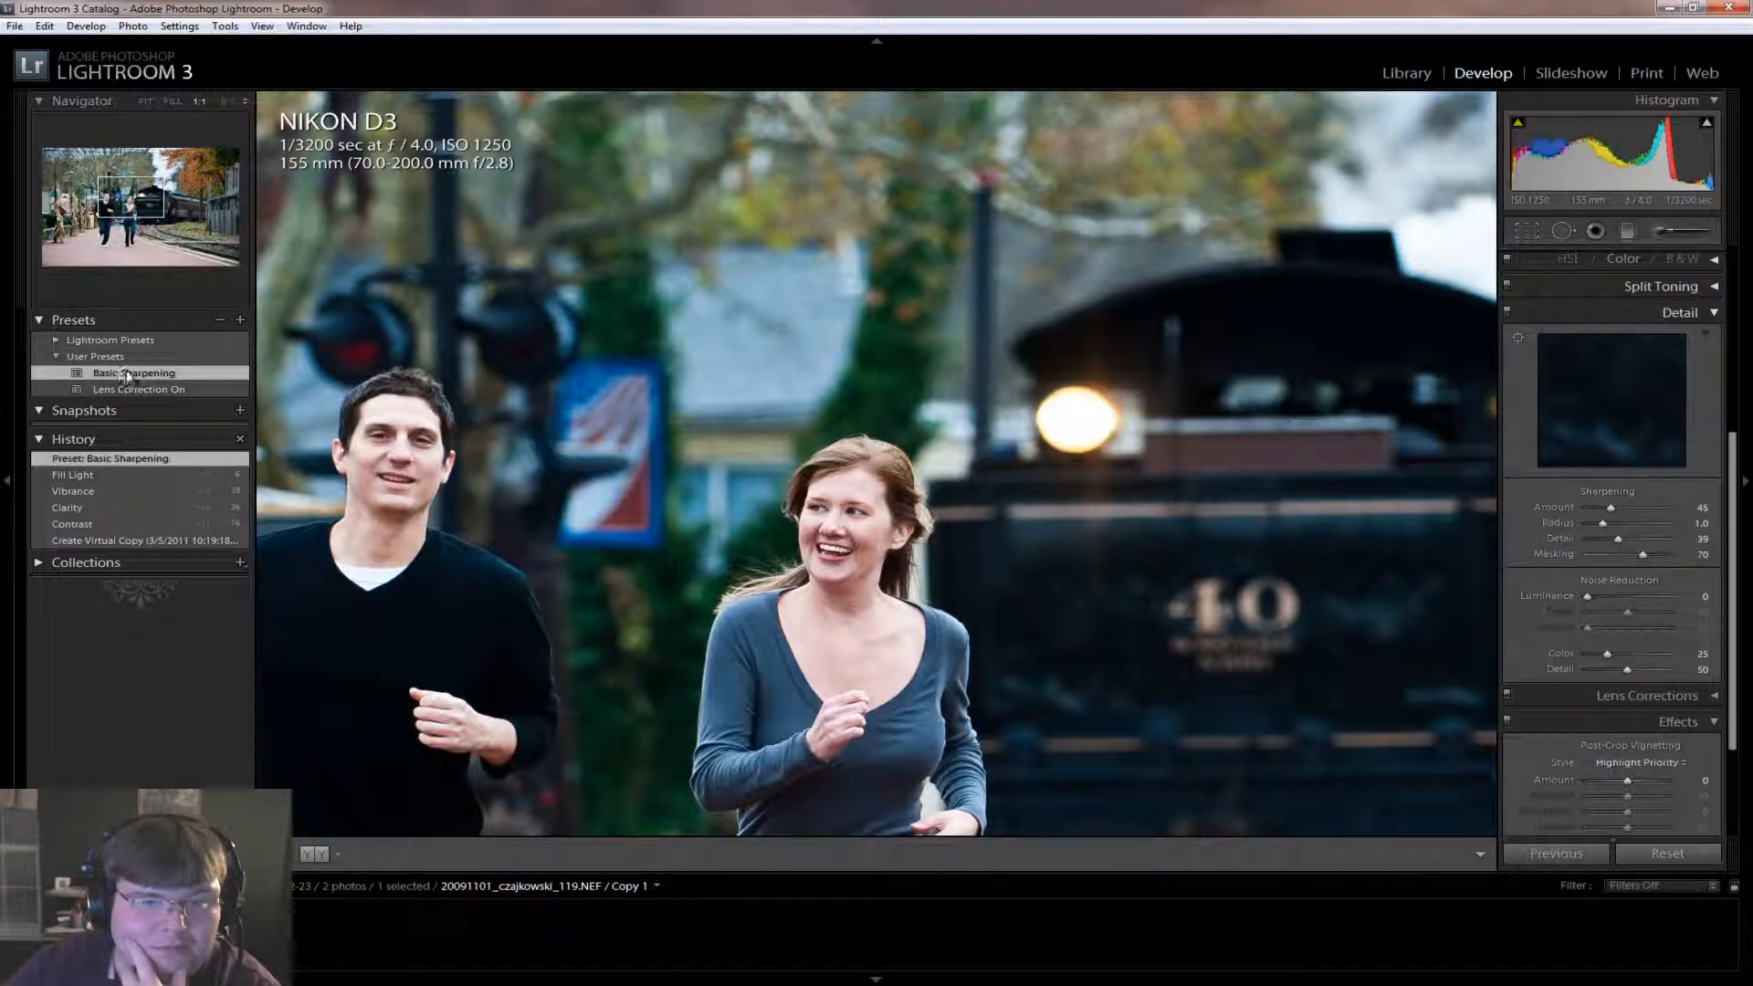
left_click(150, 390)
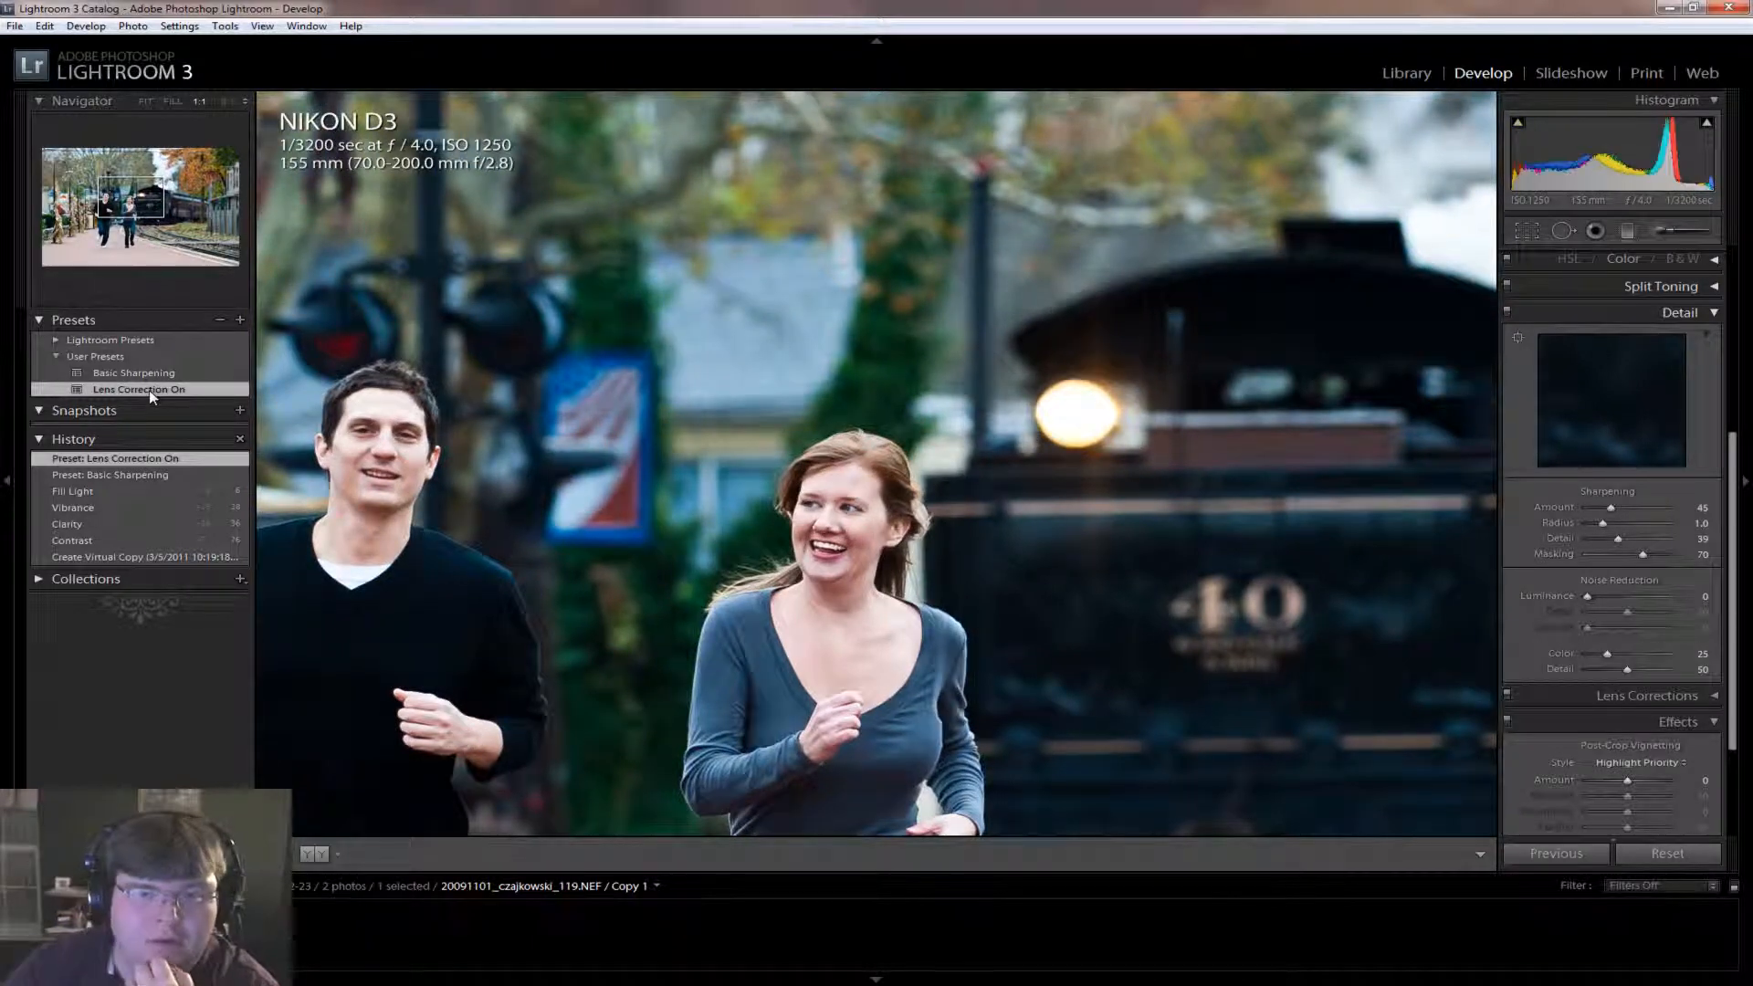
Step: Set the Luminance noise reduction to 23 and inspect the woman's face at 3:1
left_click_drag(839, 319, 971, 419)
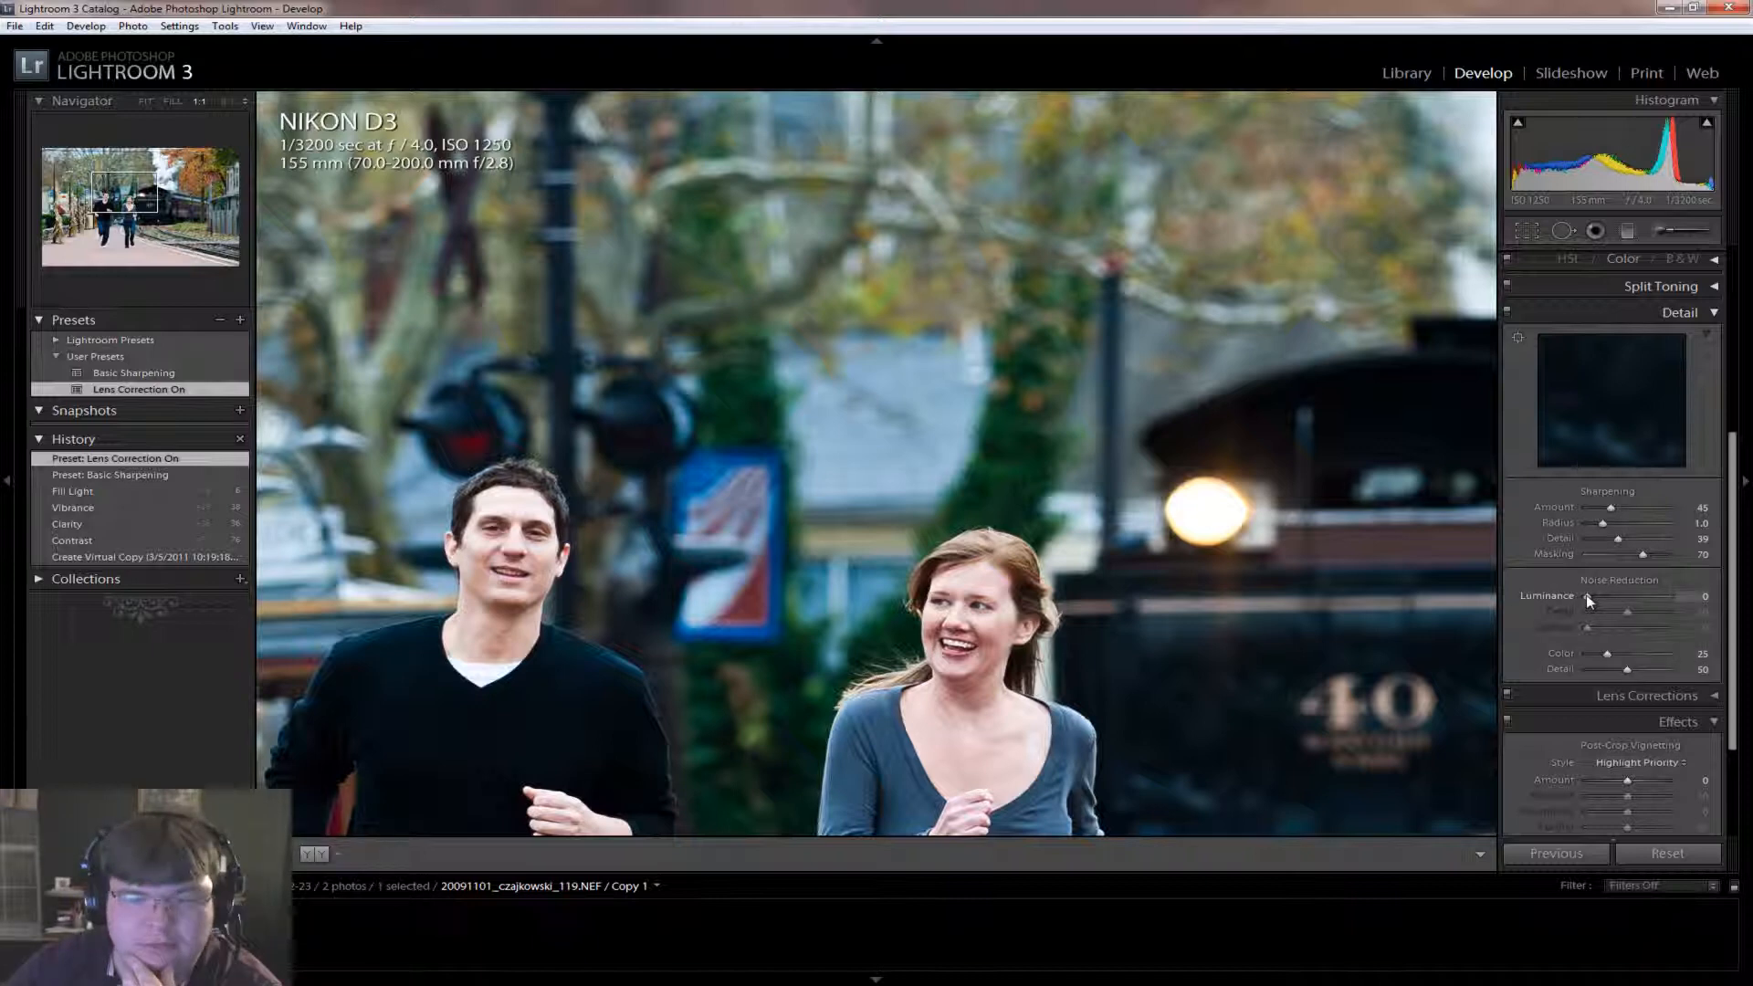
left_click_drag(1586, 594, 1607, 594)
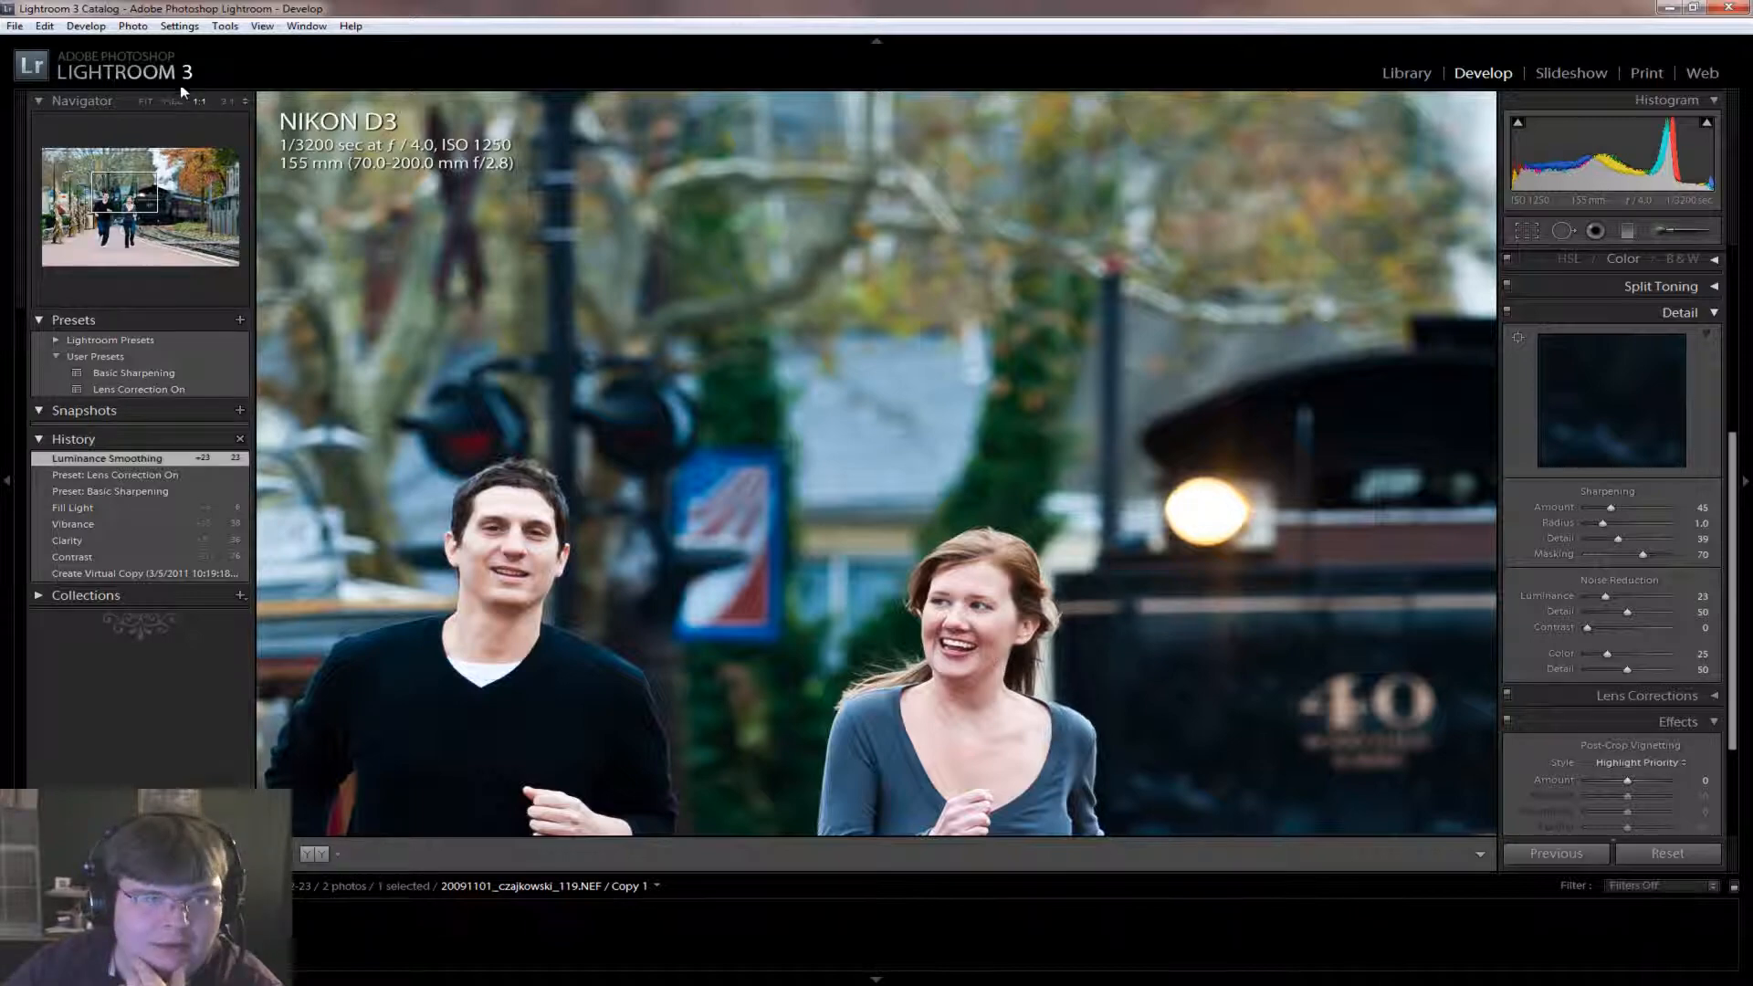
left_click(227, 101)
left_click_drag(1252, 796, 942, 371)
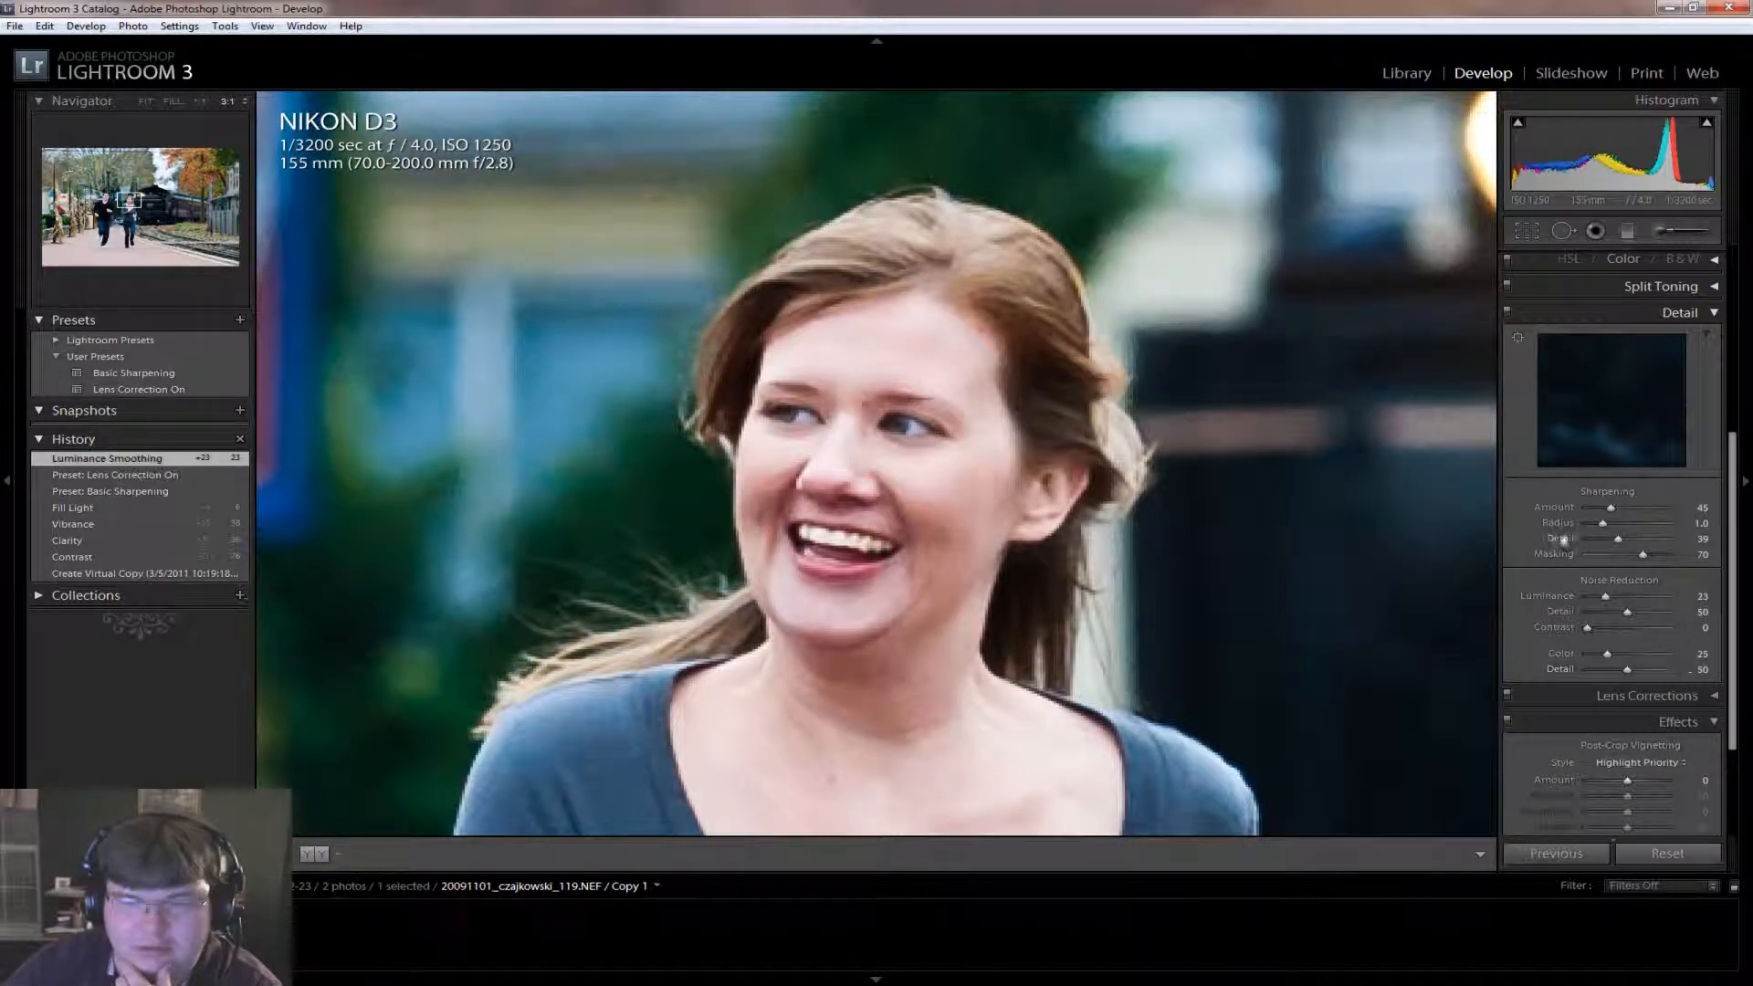
Step: Return the Luminance noise reduction to 0 and compare the grain around both faces
left_click_drag(1605, 596, 1485, 601)
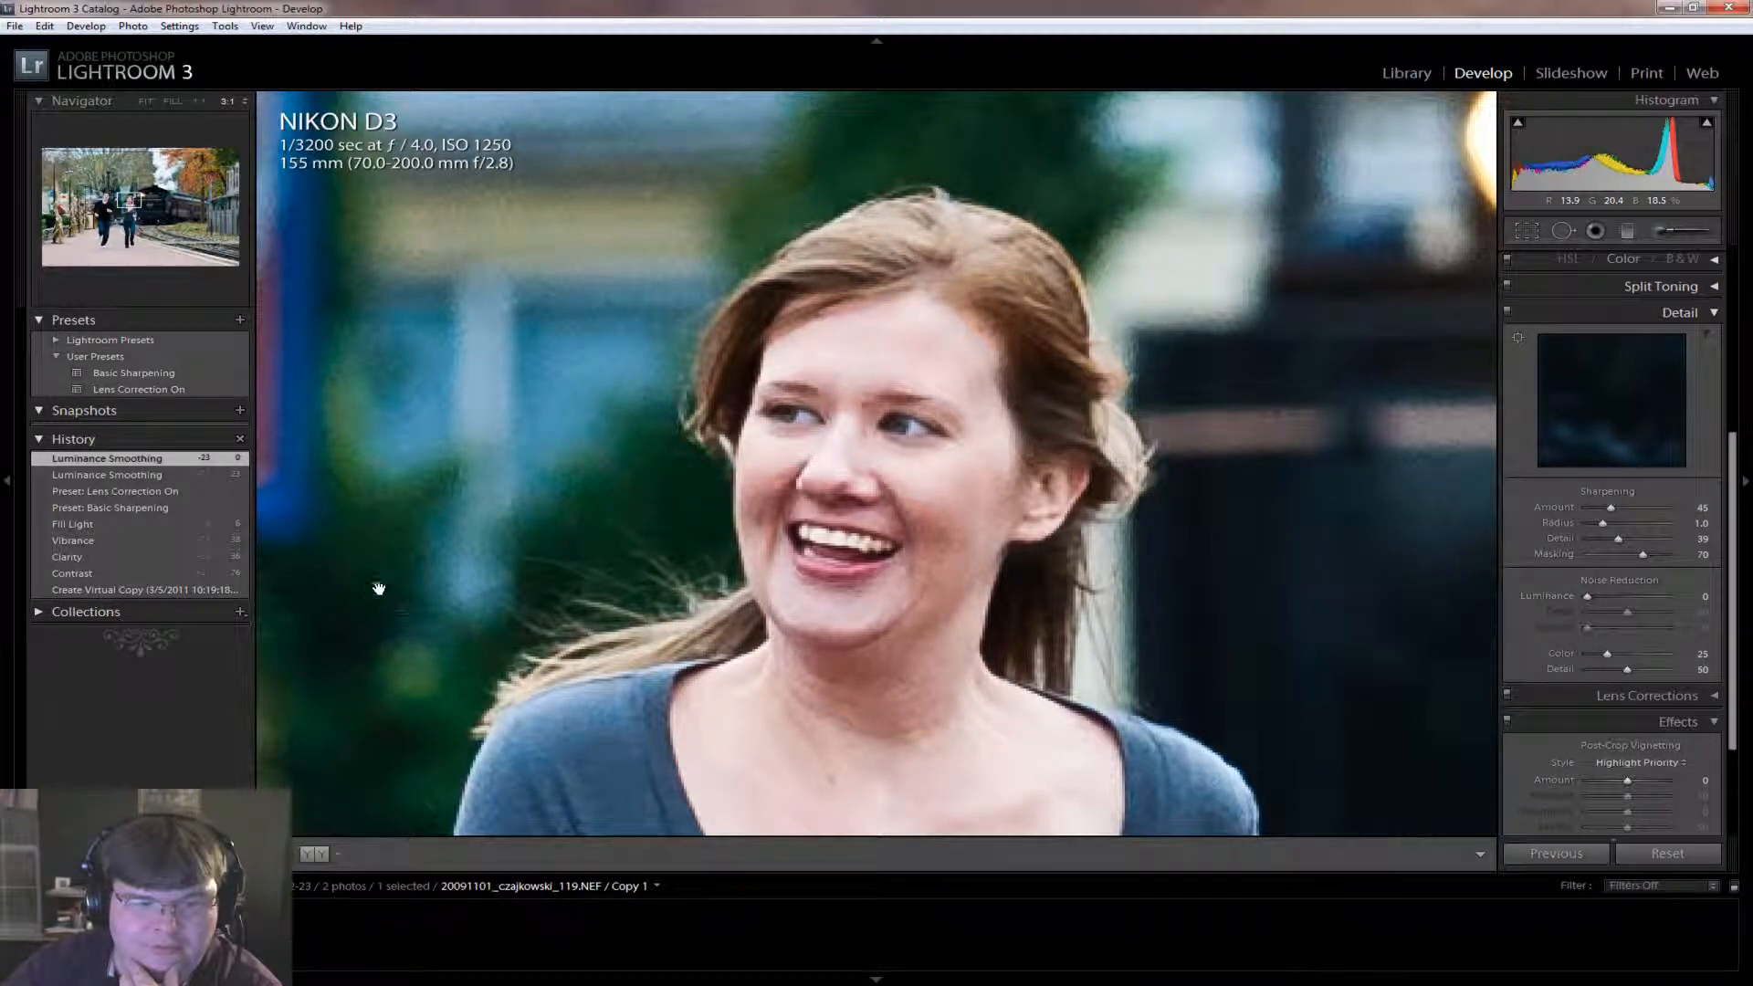
left_click_drag(375, 587, 1436, 614)
left_click_drag(644, 327, 580, 418)
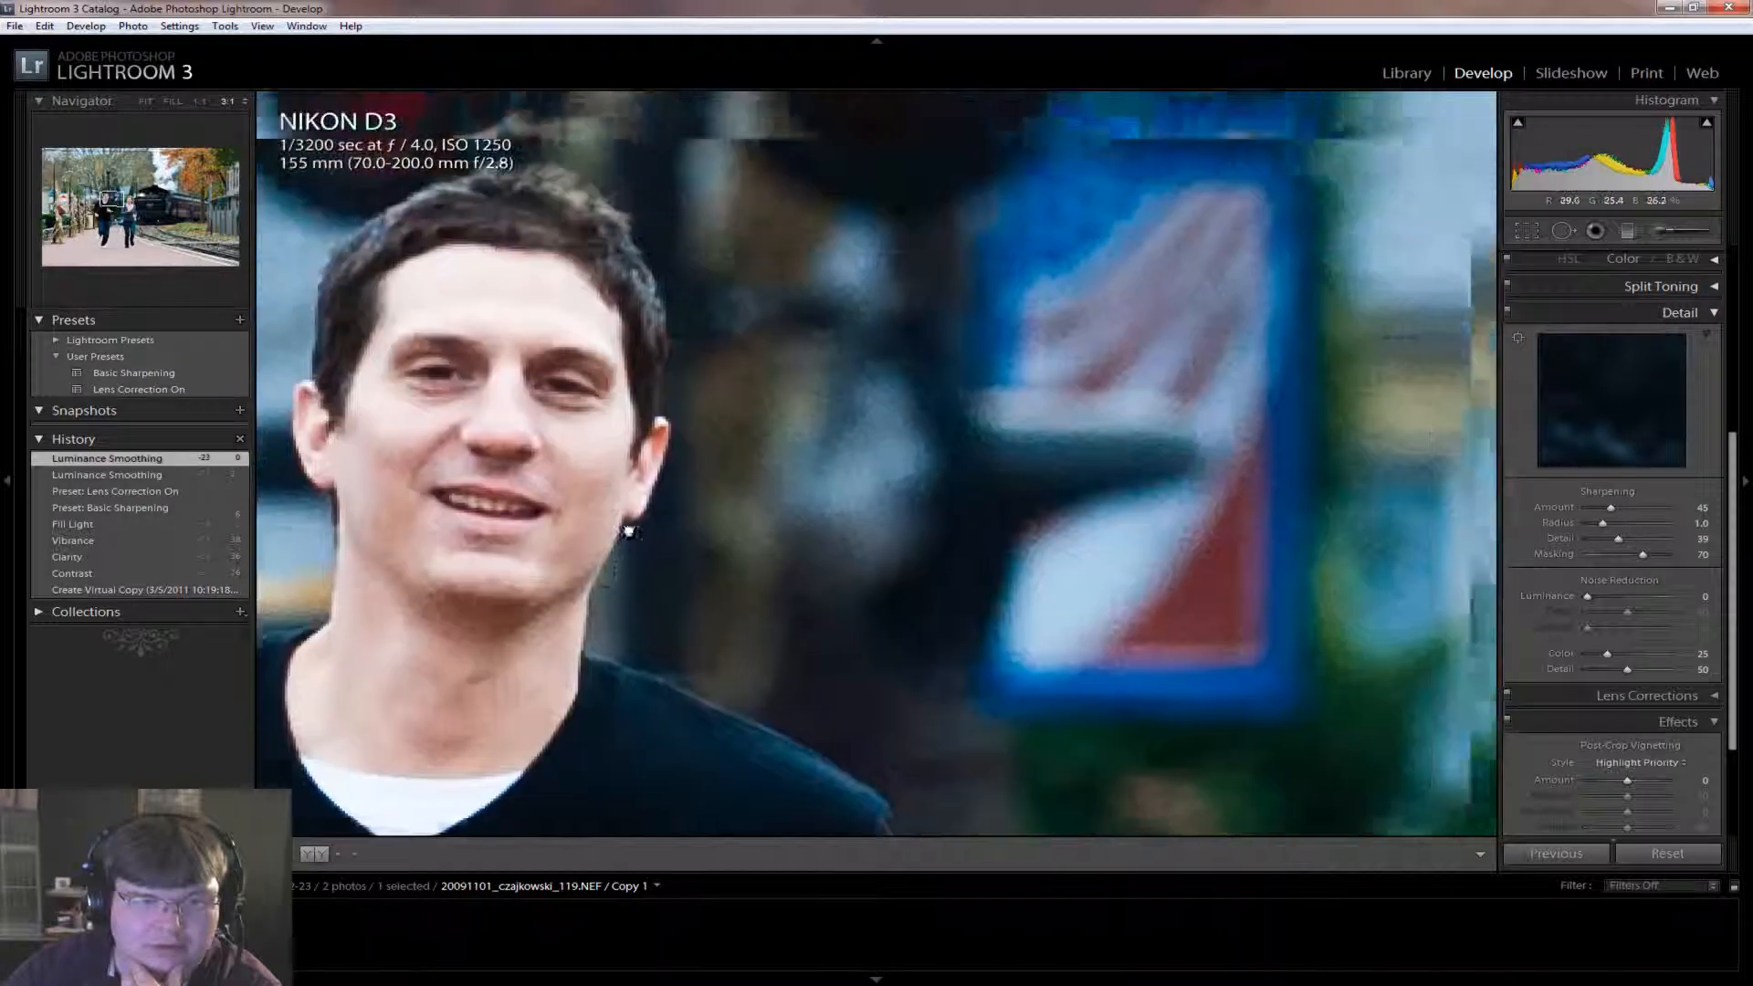
left_click(199, 103)
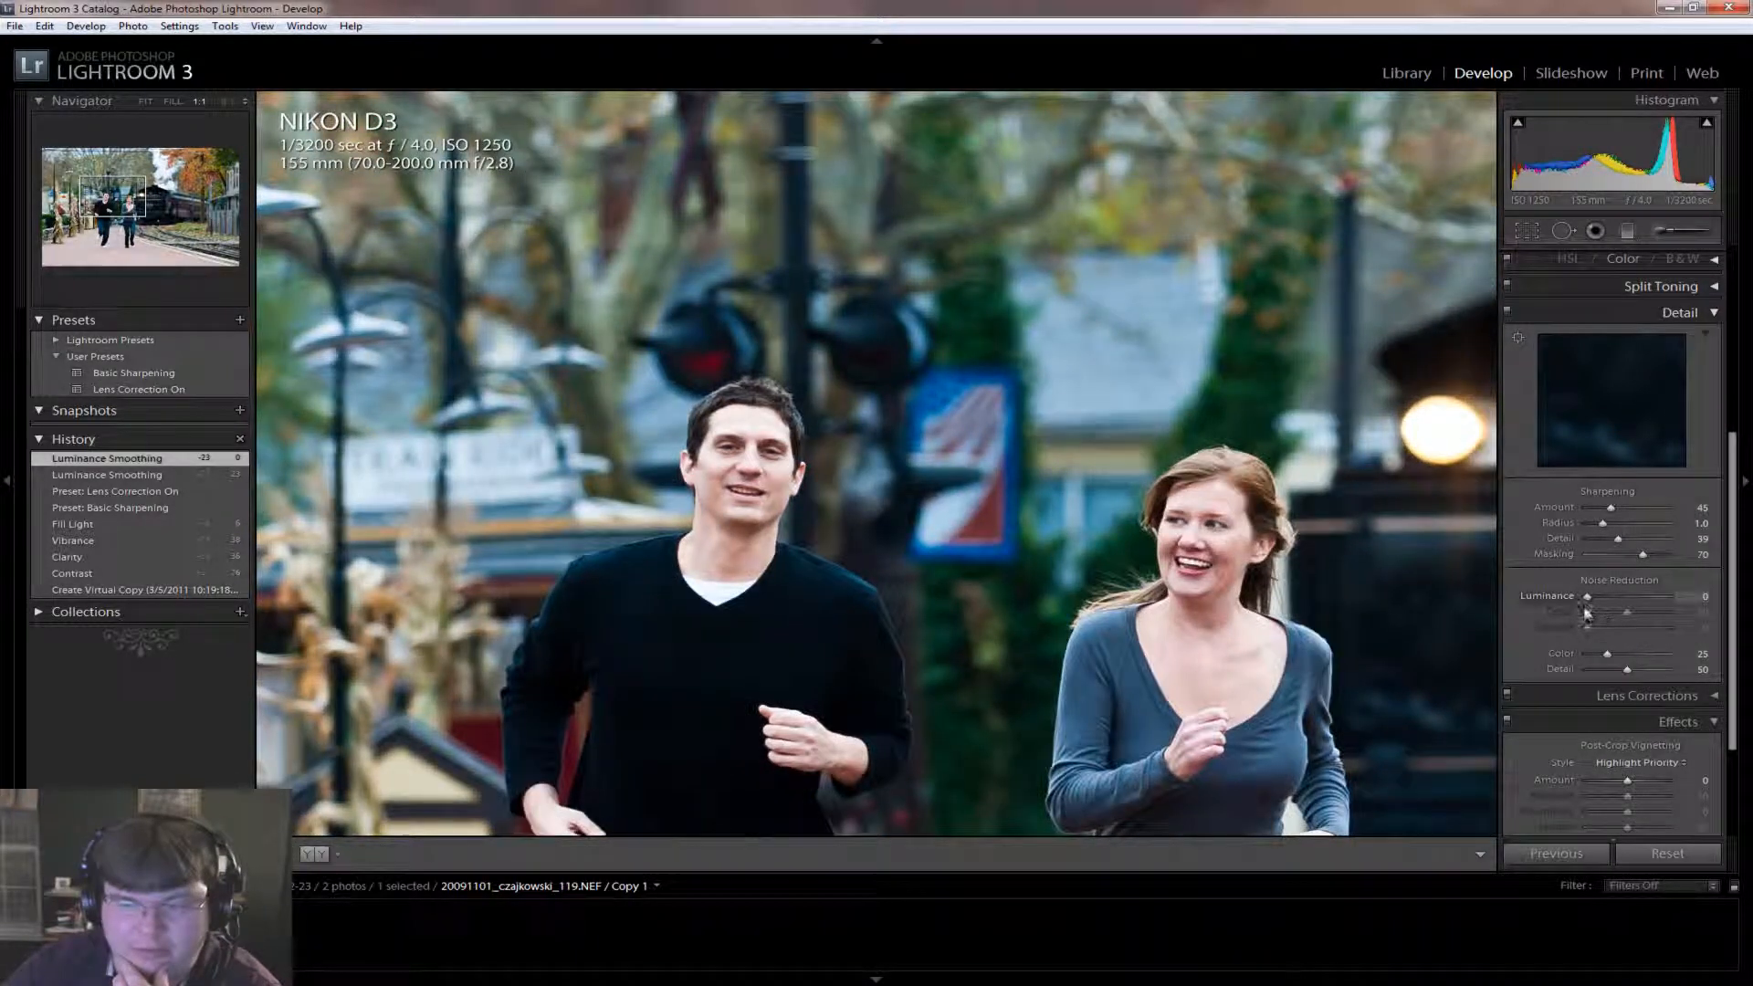
Step: Set the Luminance noise reduction to 38 and check the woman and the locomotive at 1:1
left_click_drag(1586, 596, 1618, 595)
left_click_drag(1366, 475, 818, 483)
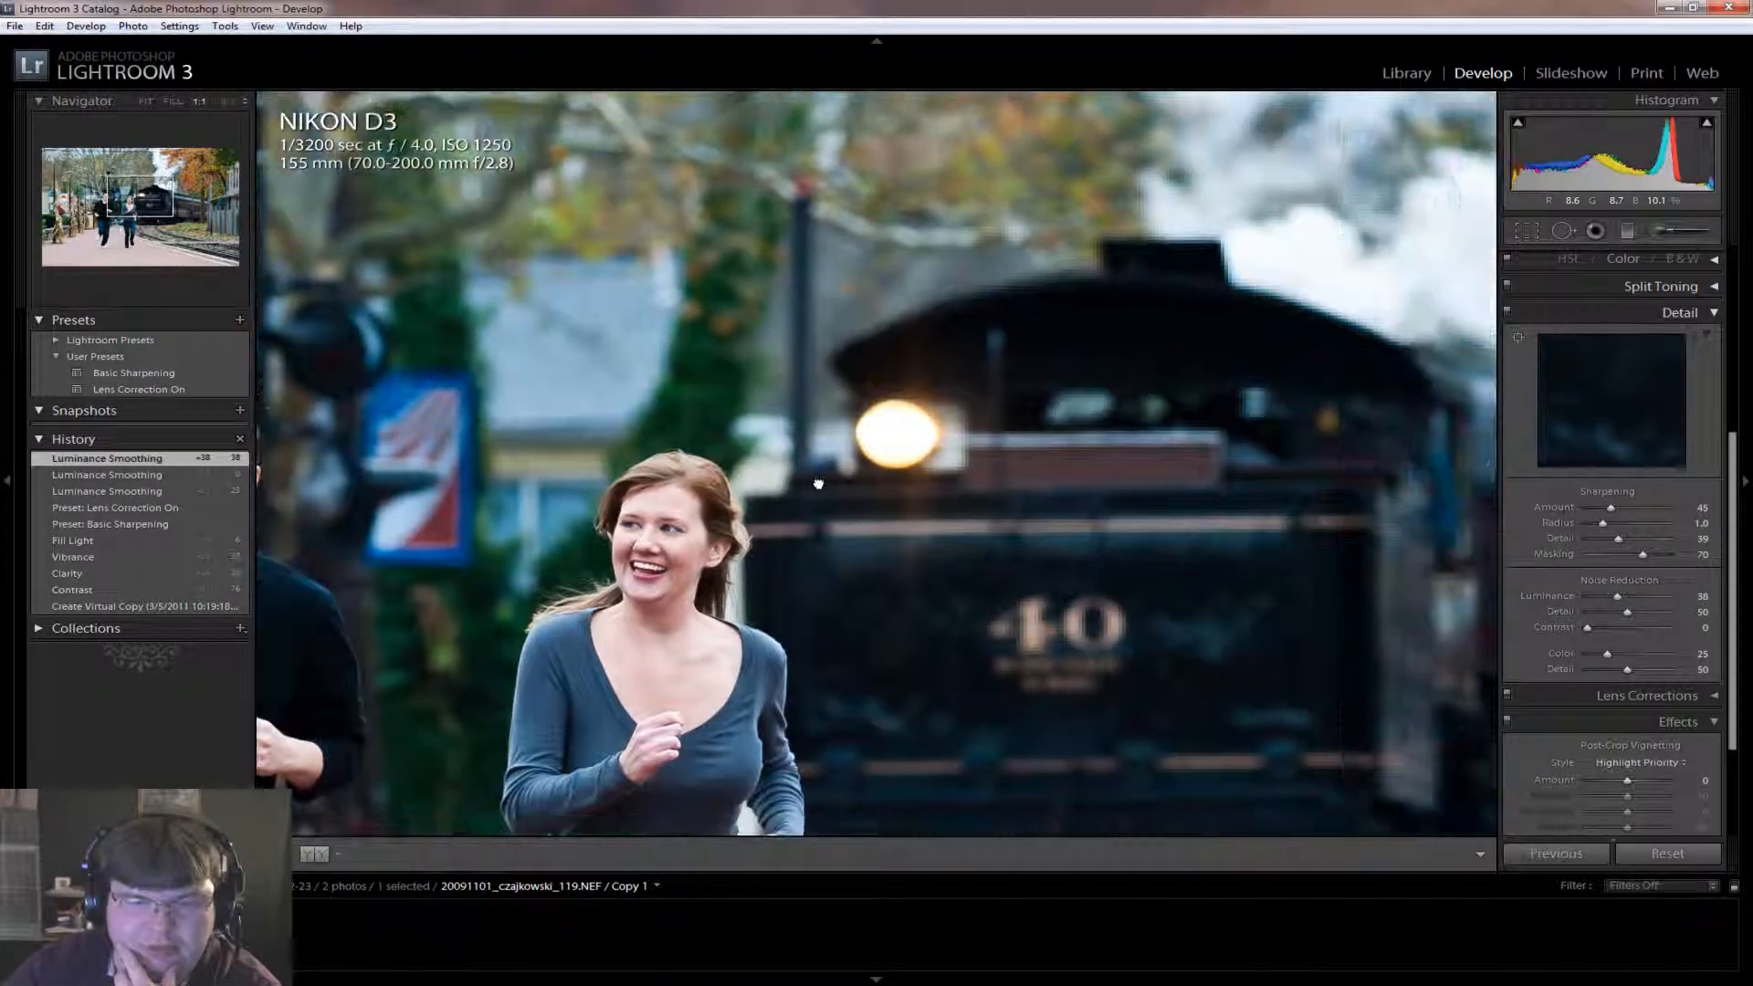
left_click_drag(1181, 481, 1016, 515)
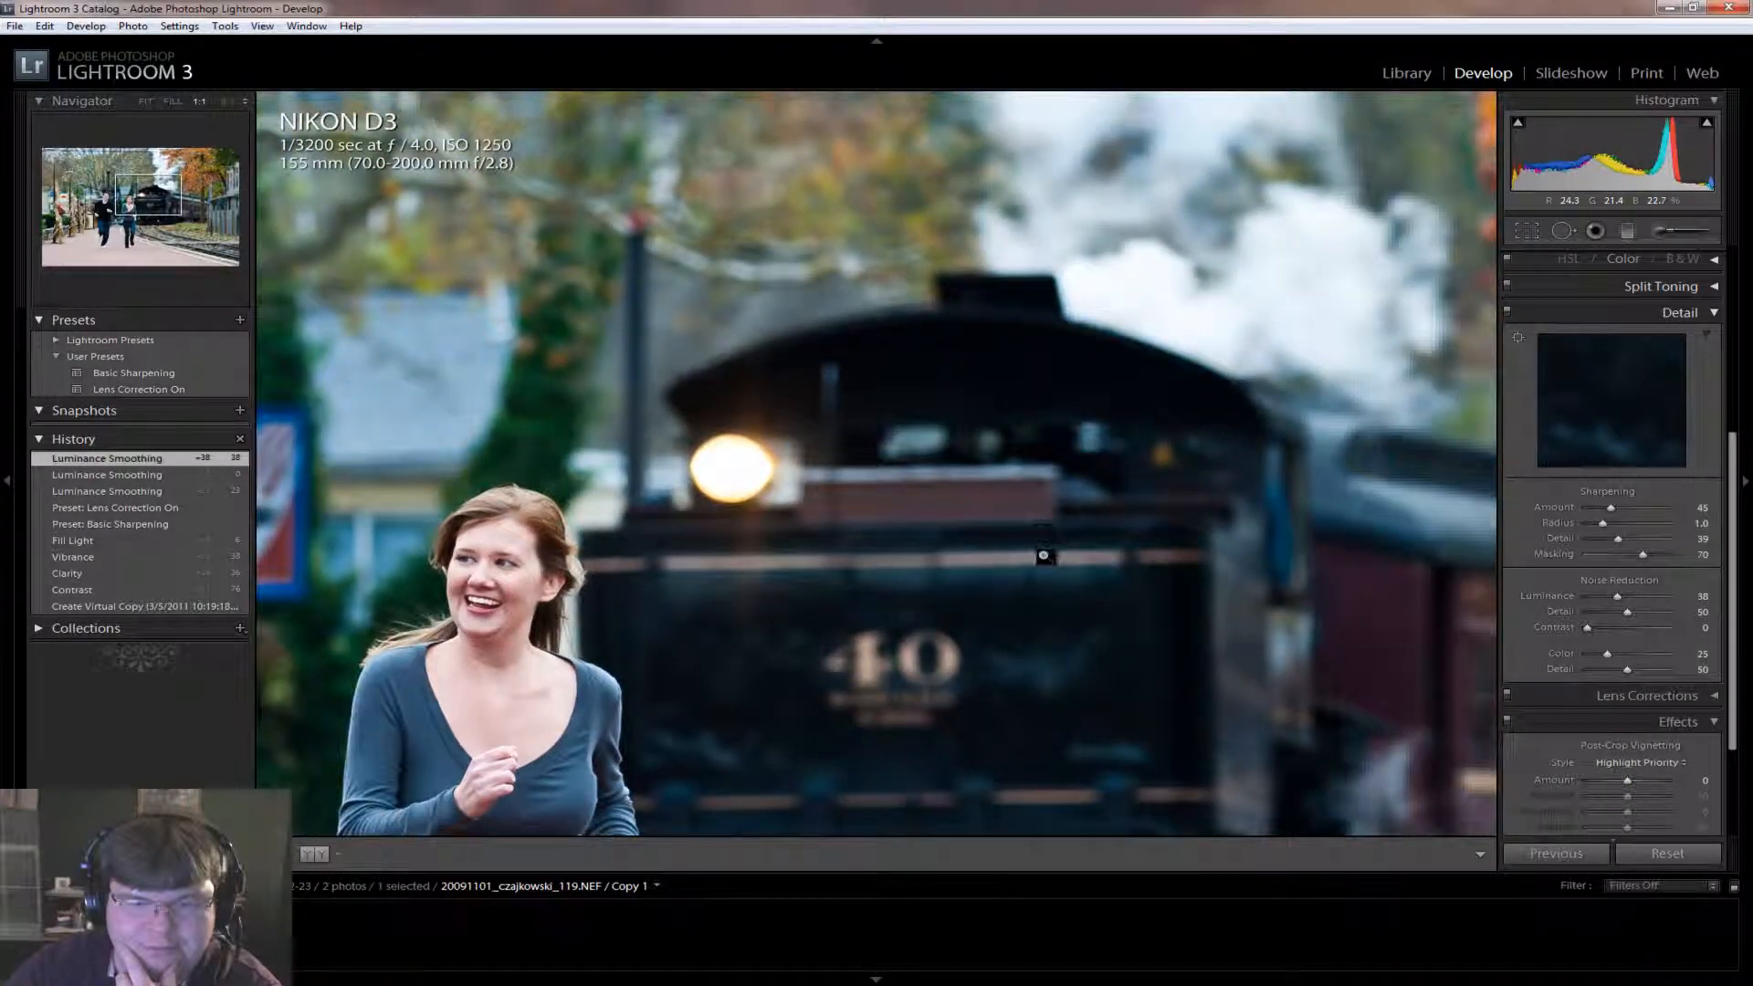
left_click(1009, 548)
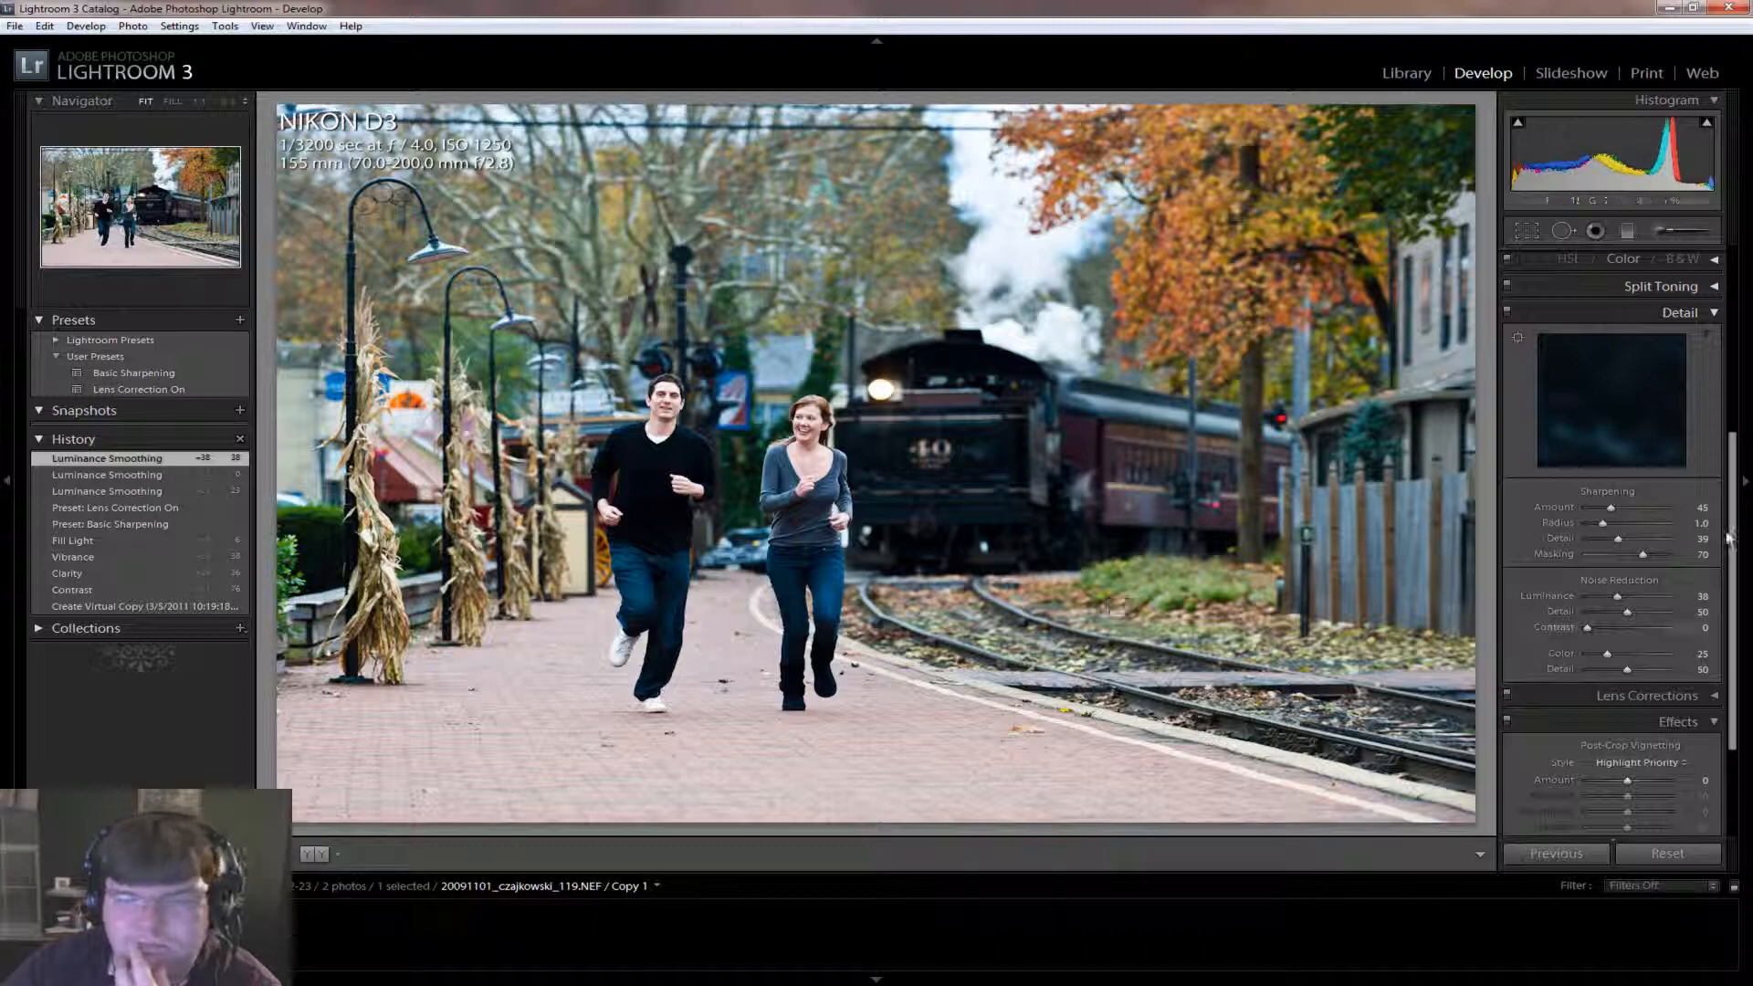
Step: Deepen the Blacks to 9 and warm the white balance temperature to 4644
scroll(1728, 552, "up", 2)
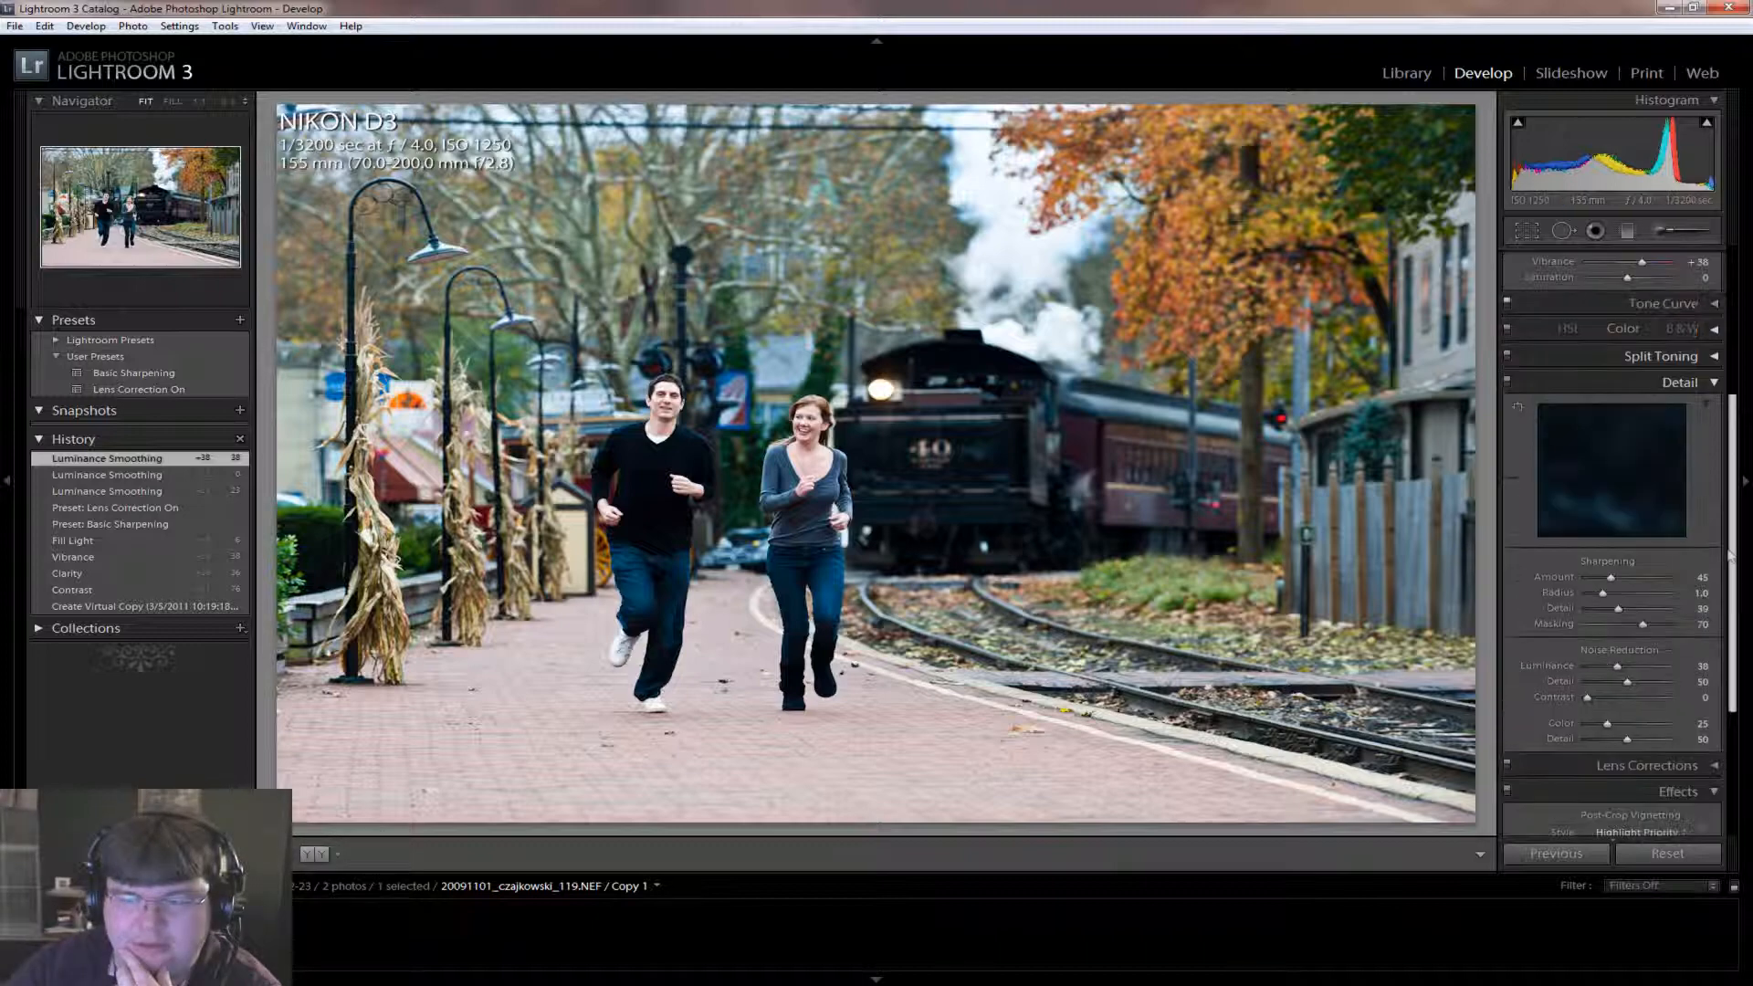
scroll(1728, 552, "up", 3)
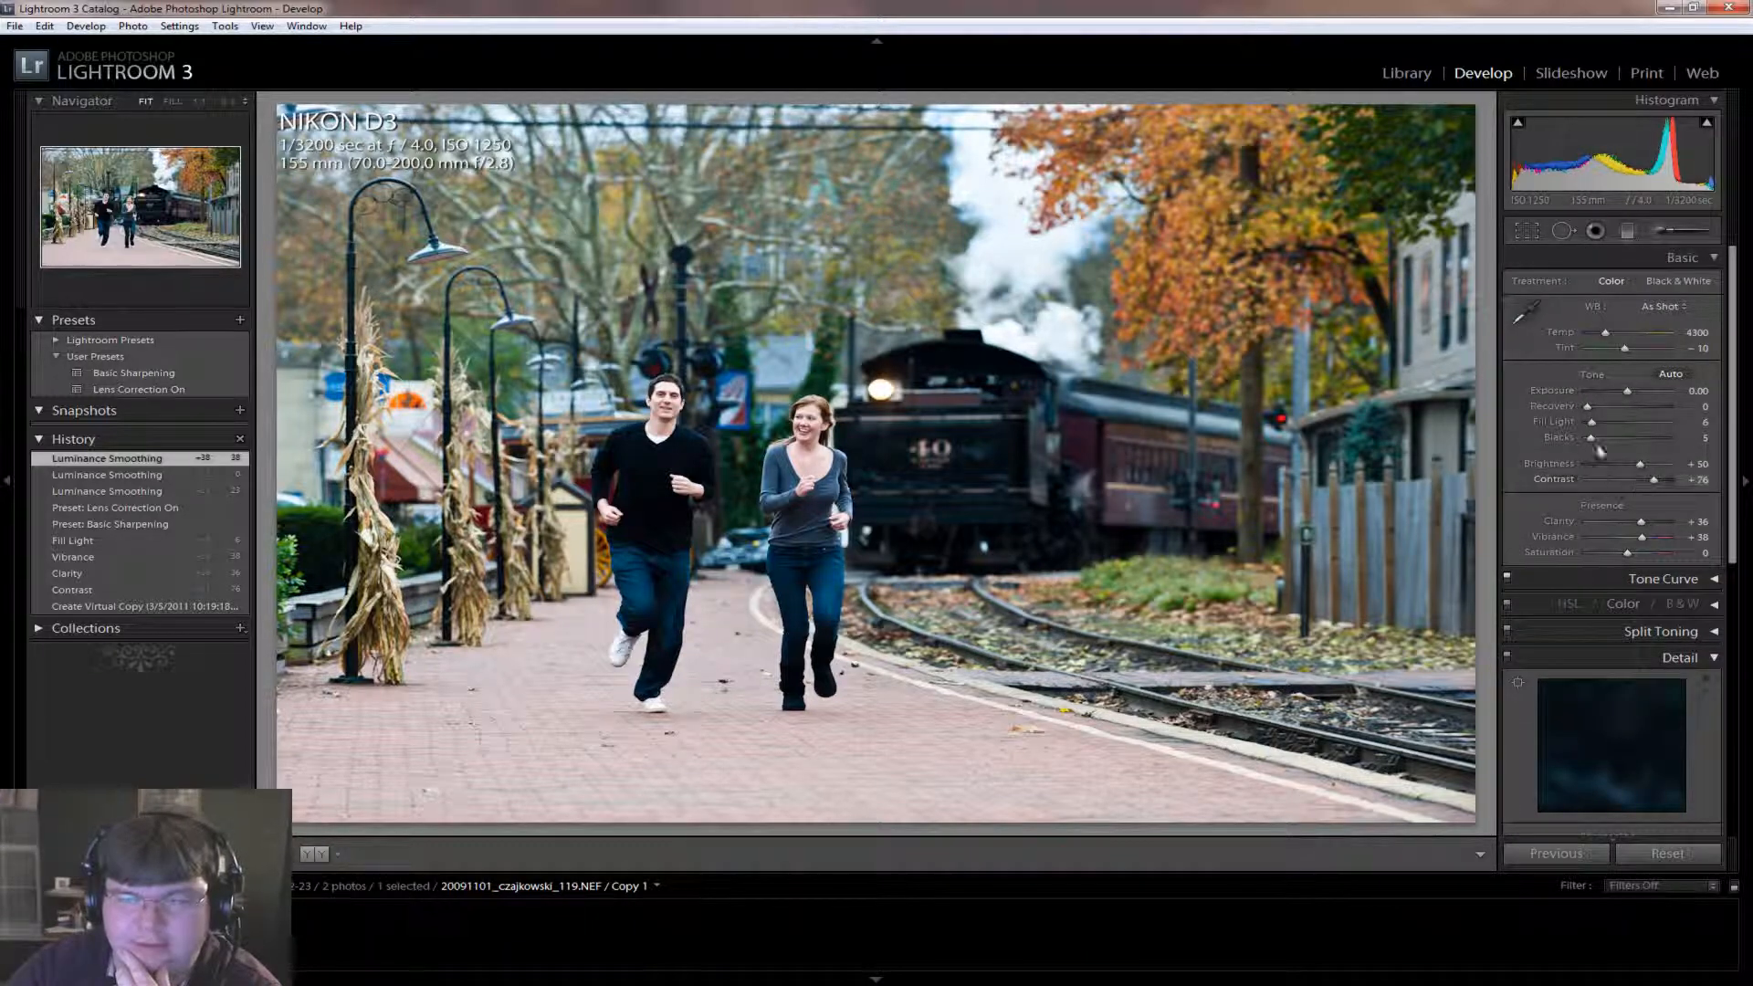
left_click_drag(1594, 435, 1598, 434)
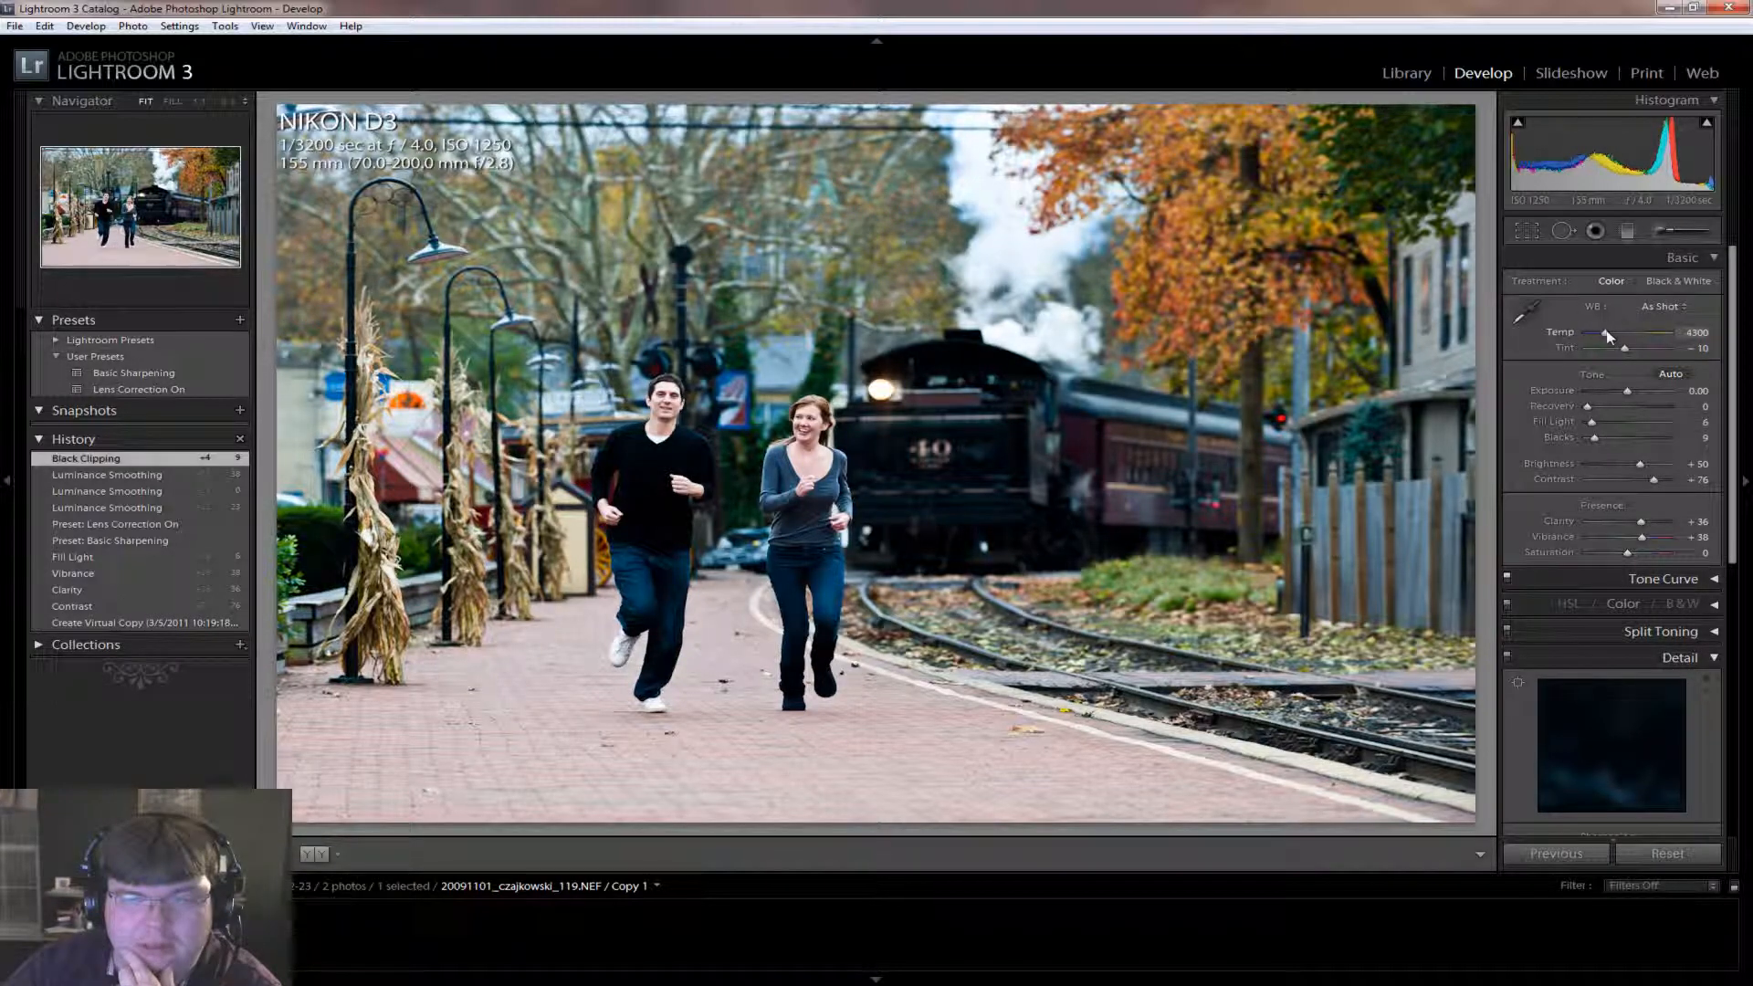
left_click_drag(1607, 334, 1611, 336)
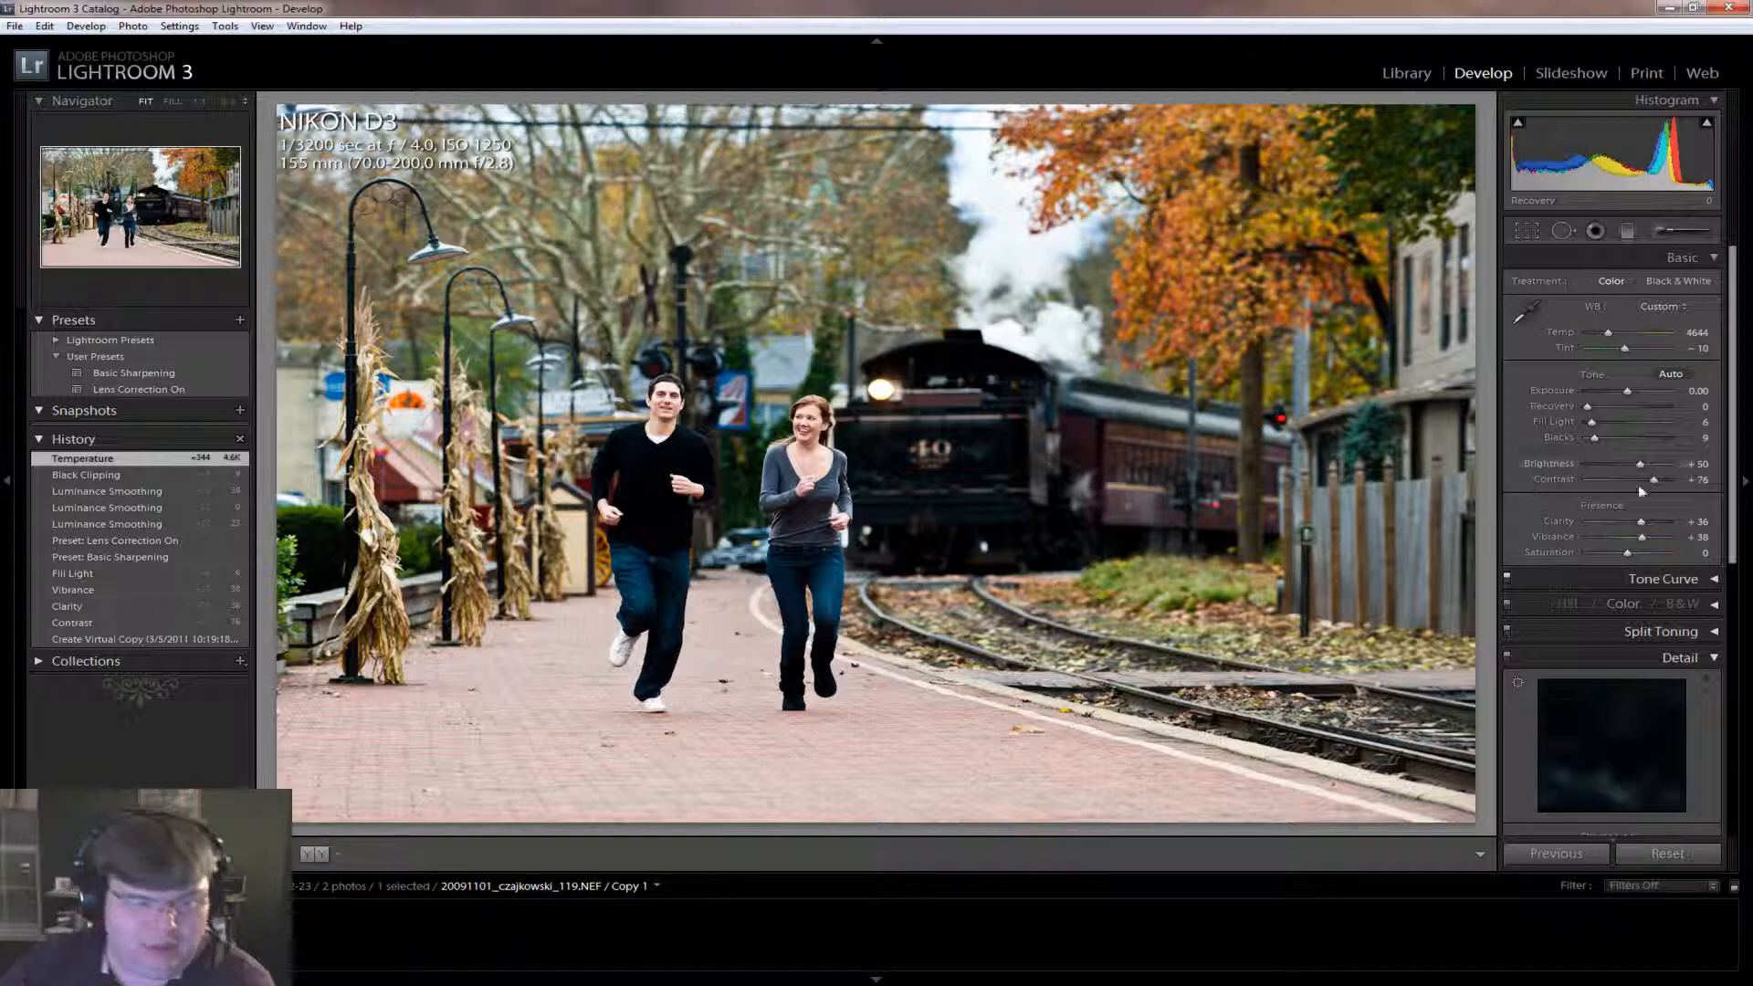
Step: Create a second virtual copy from the edited color version
right_click(120, 931)
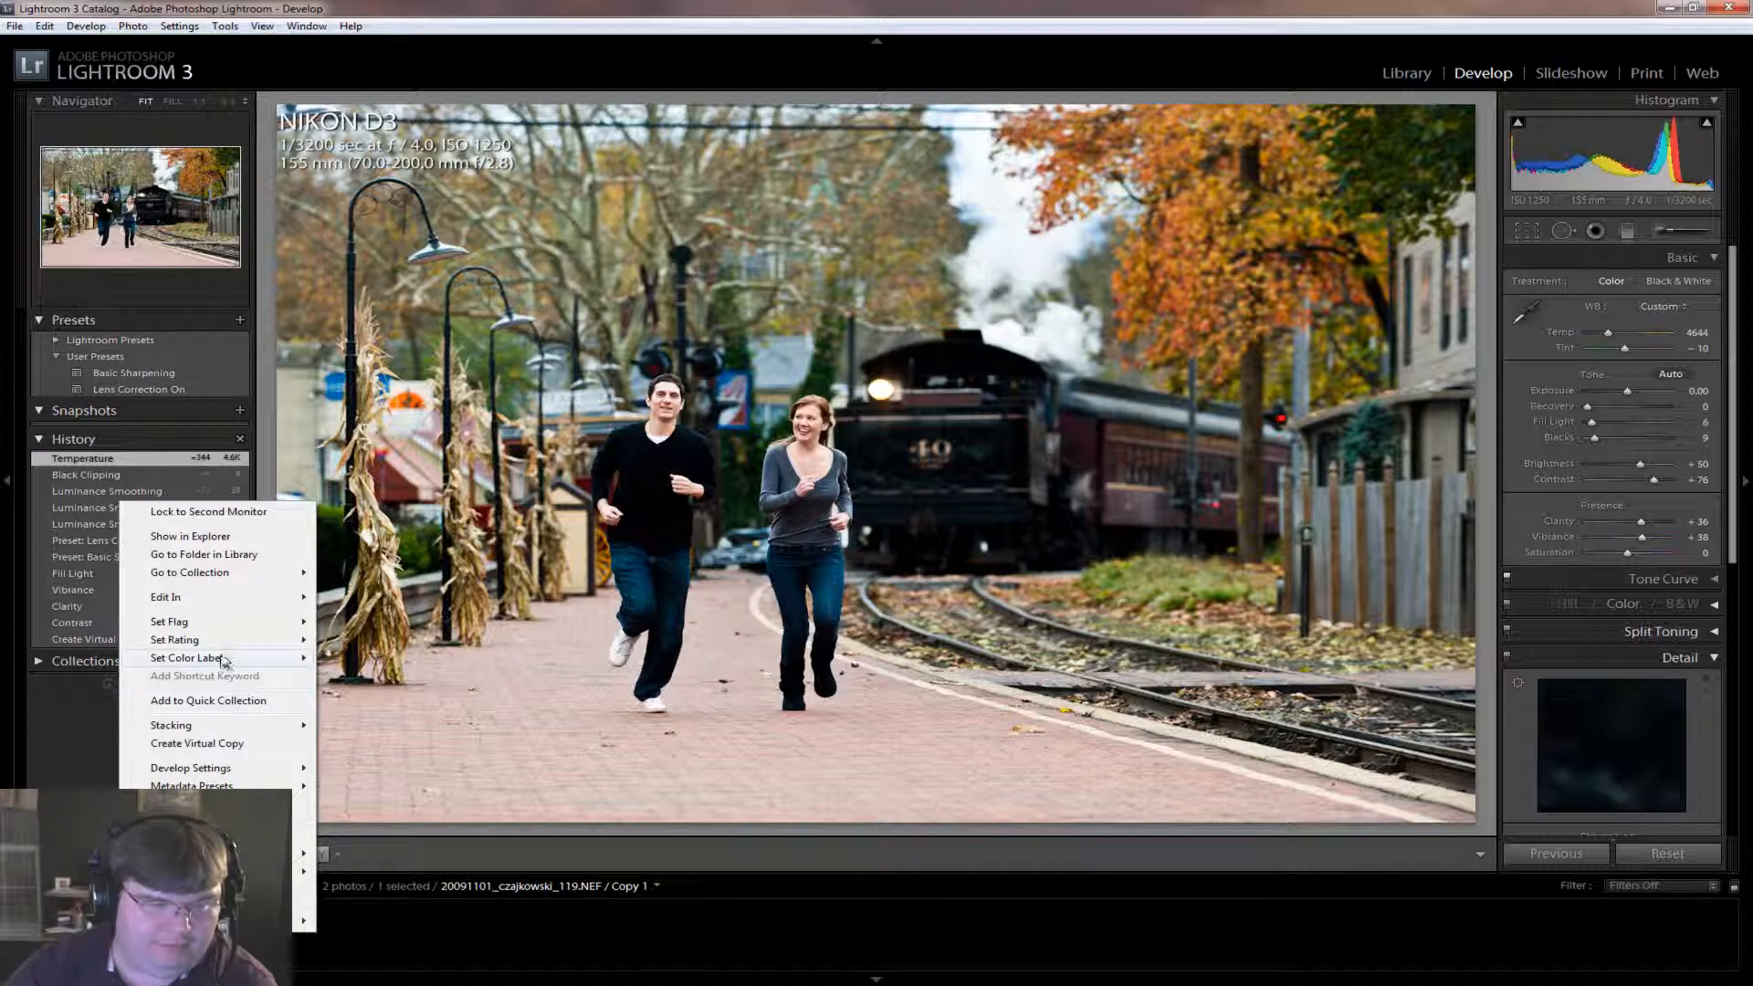
mouse_move(223, 659)
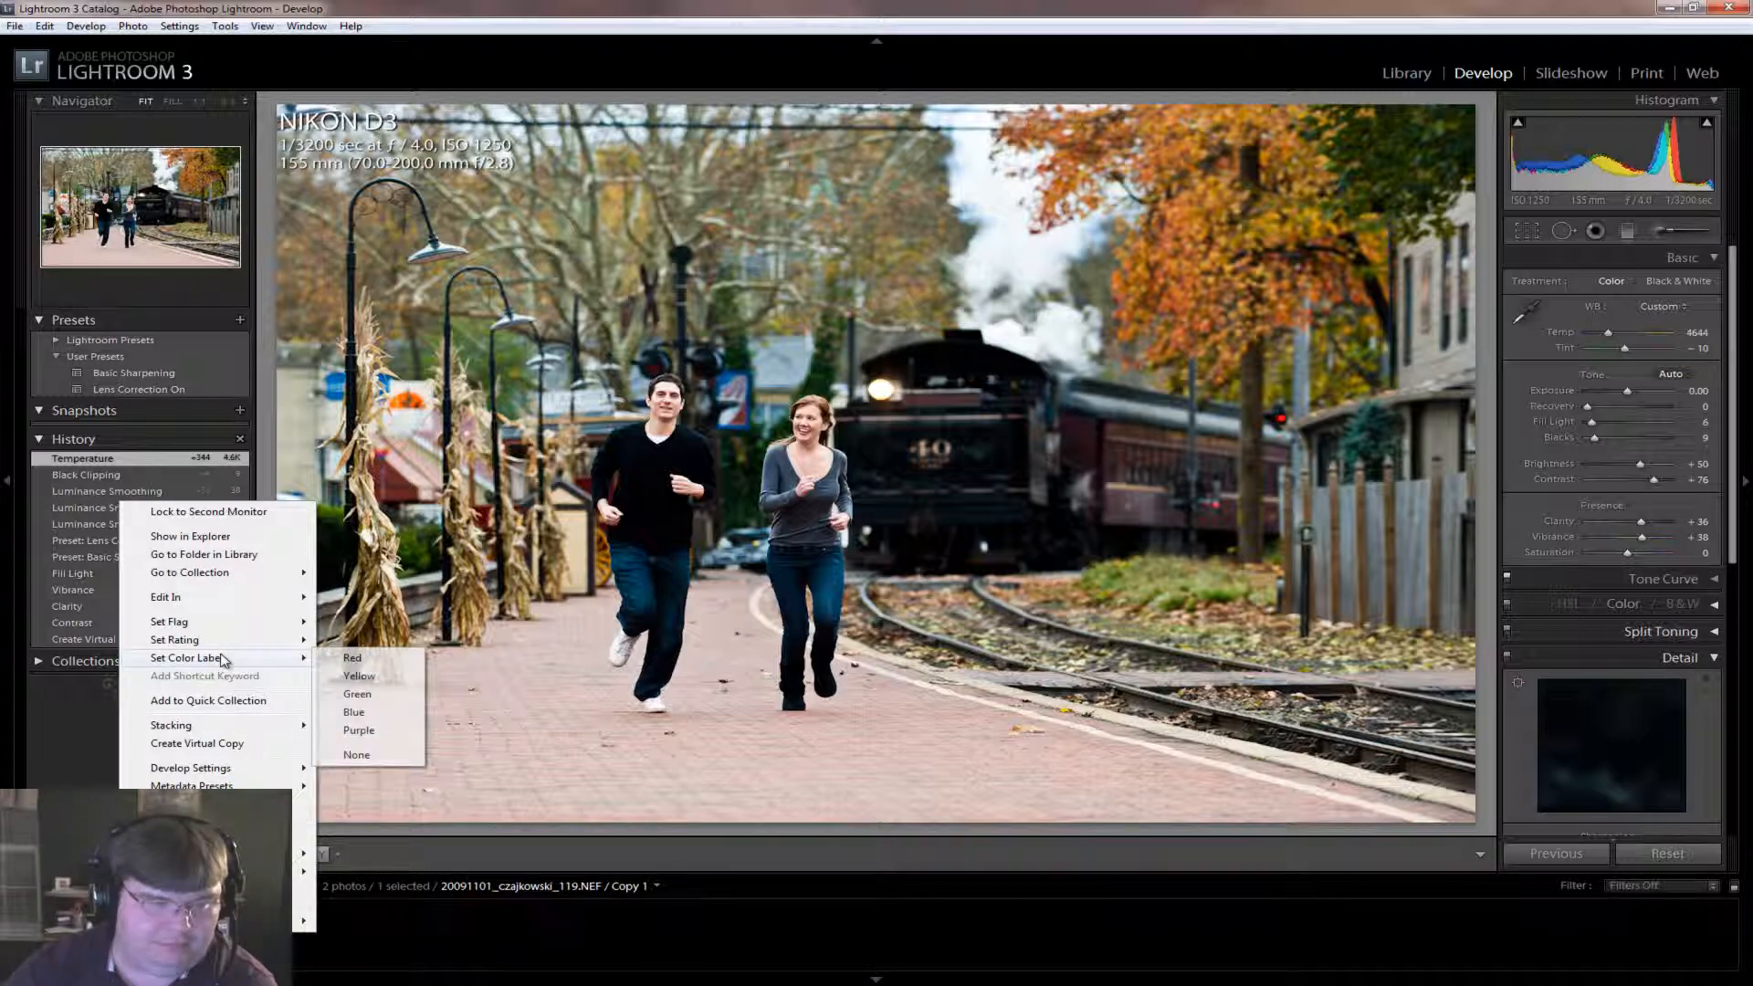
left_click(204, 745)
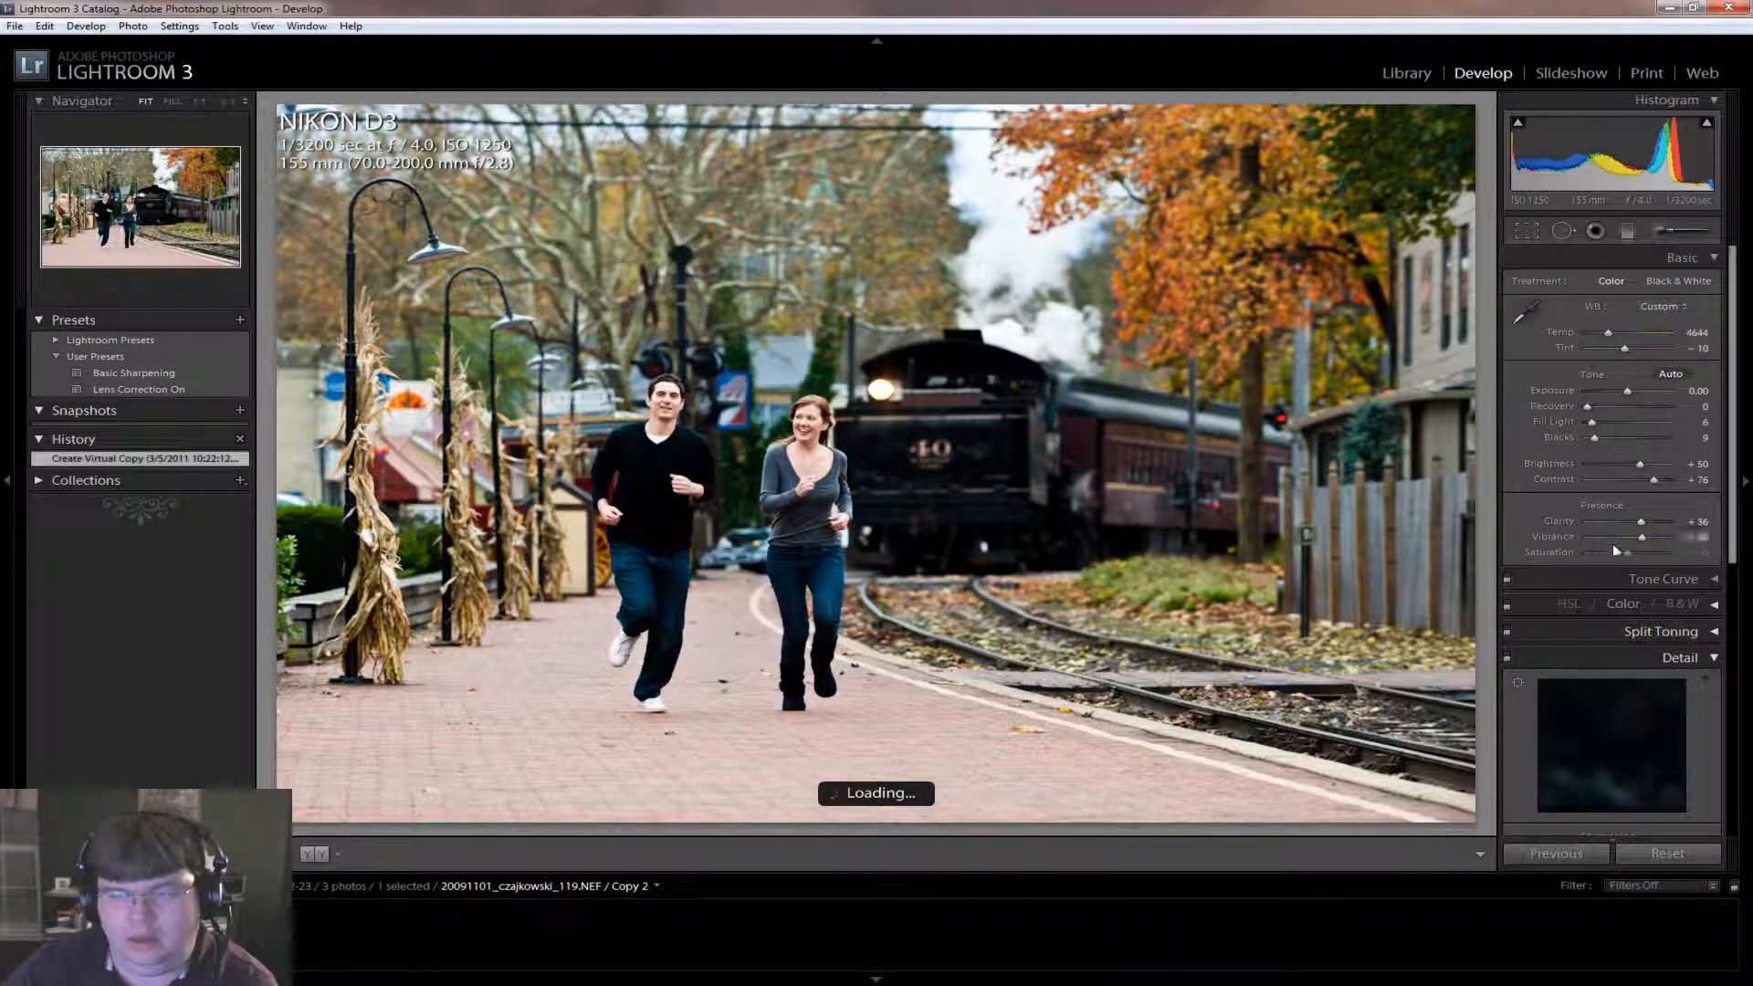
Step: Turn the second copy monochrome with Vibrance and Saturation at -100, and fine-tune Brightness to +57 and Clarity to +31
left_click_drag(1640, 538, 1514, 558)
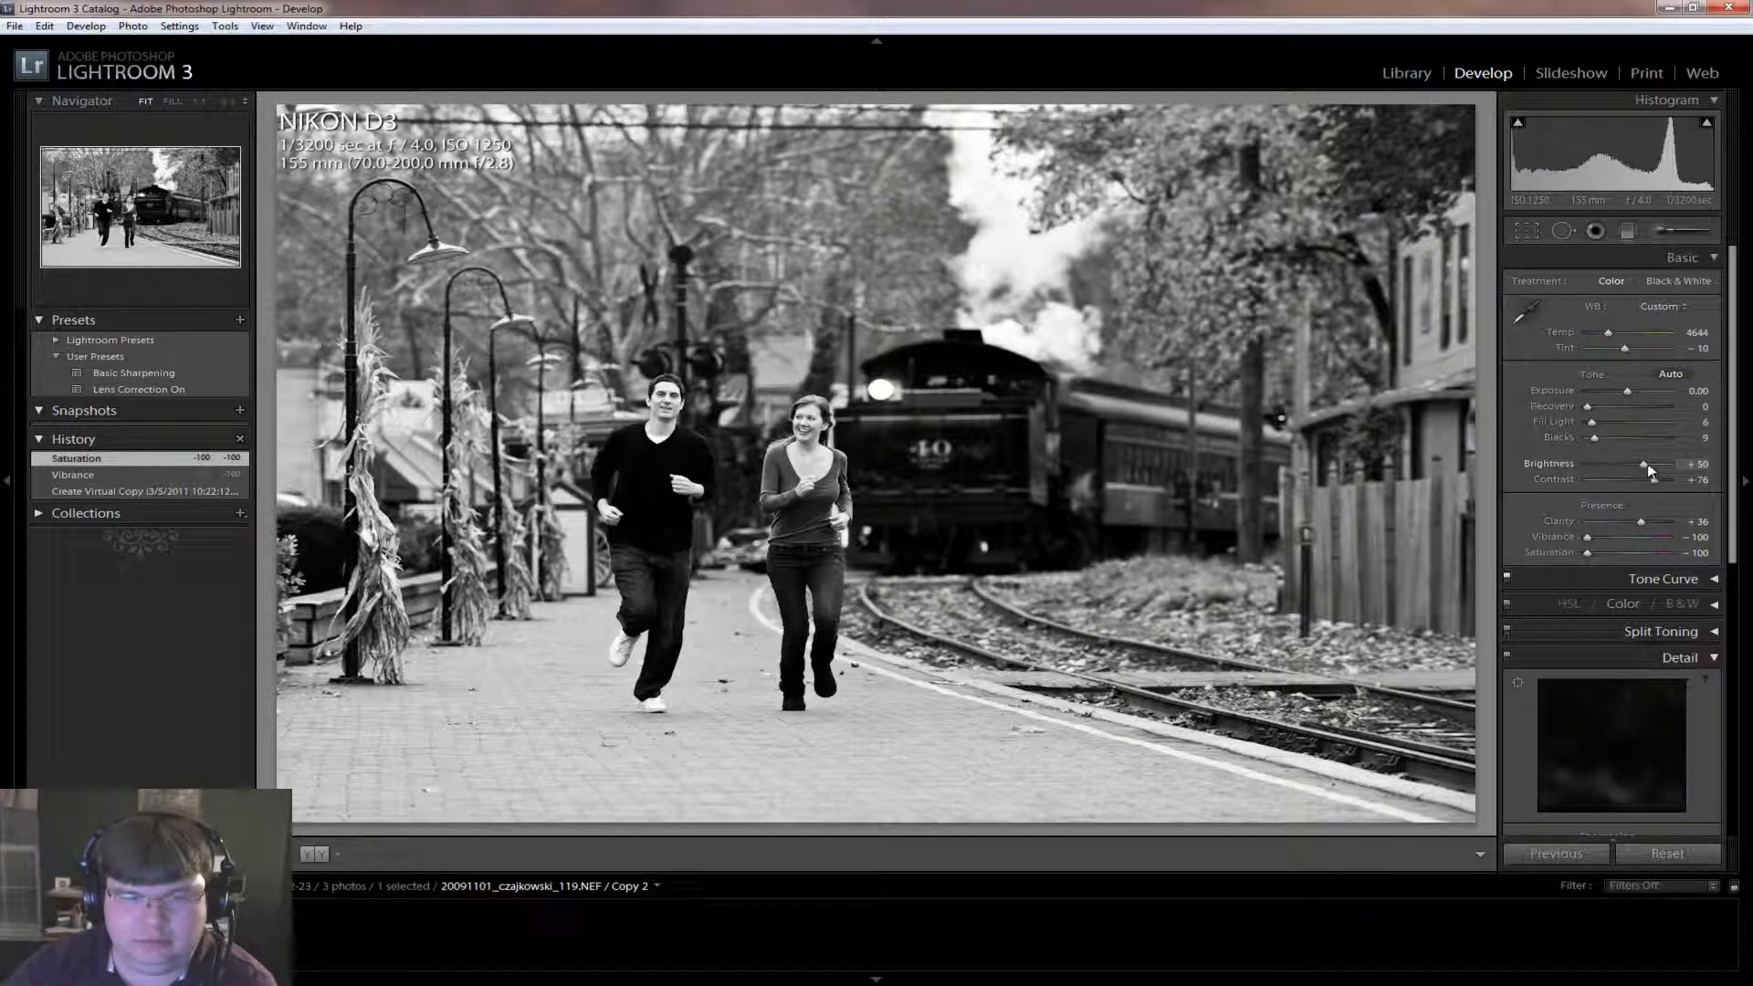
left_click_drag(1648, 468, 1619, 465)
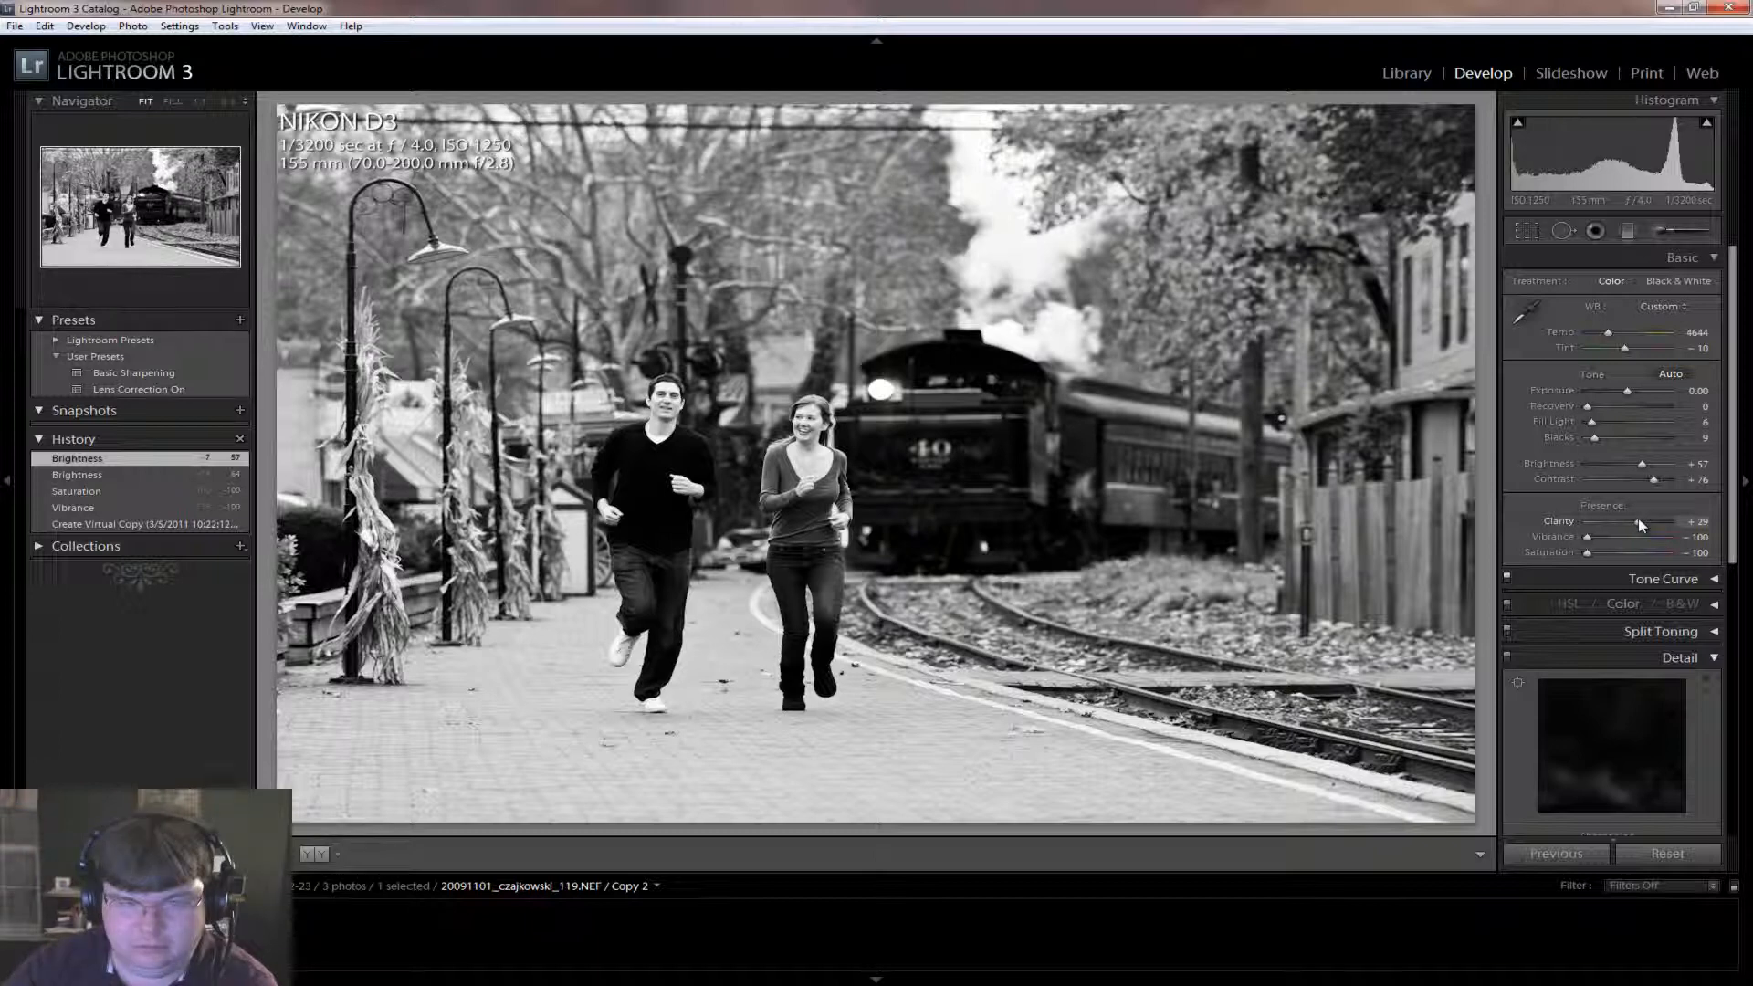
left_click_drag(1639, 525, 1639, 518)
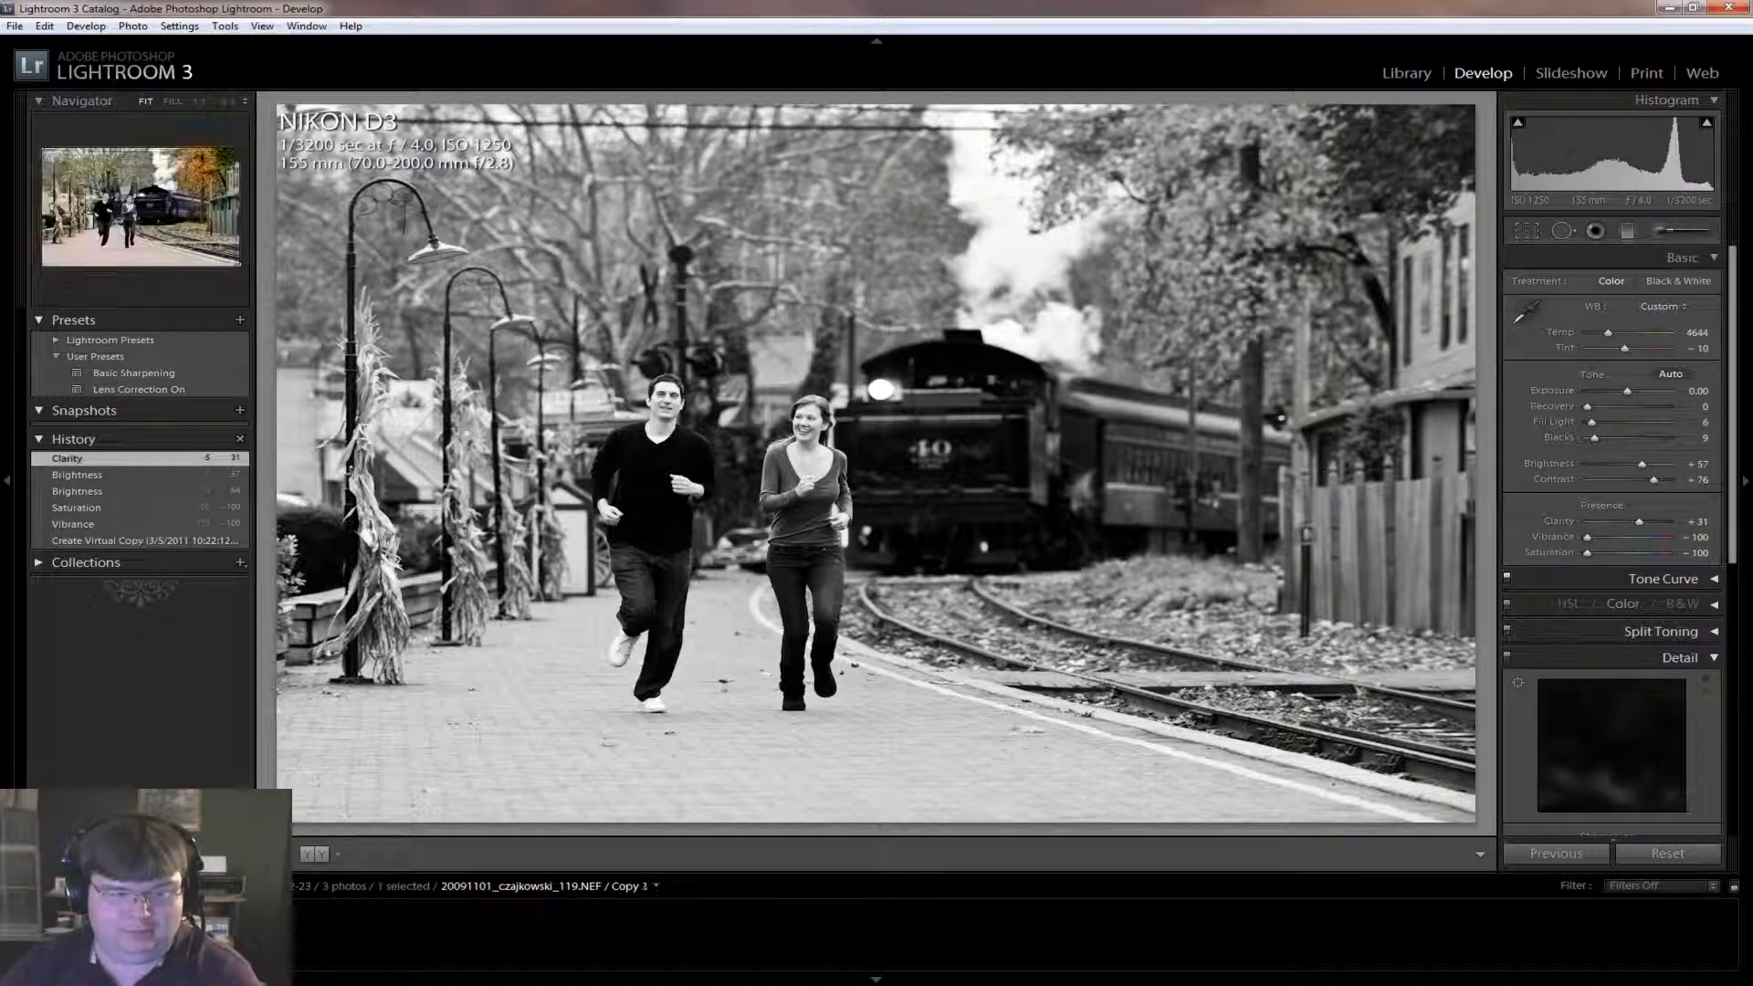
Step: Crop the color copy at its original aspect ratio, closing in on the running couple and the locomotive from all sides
key("Left")
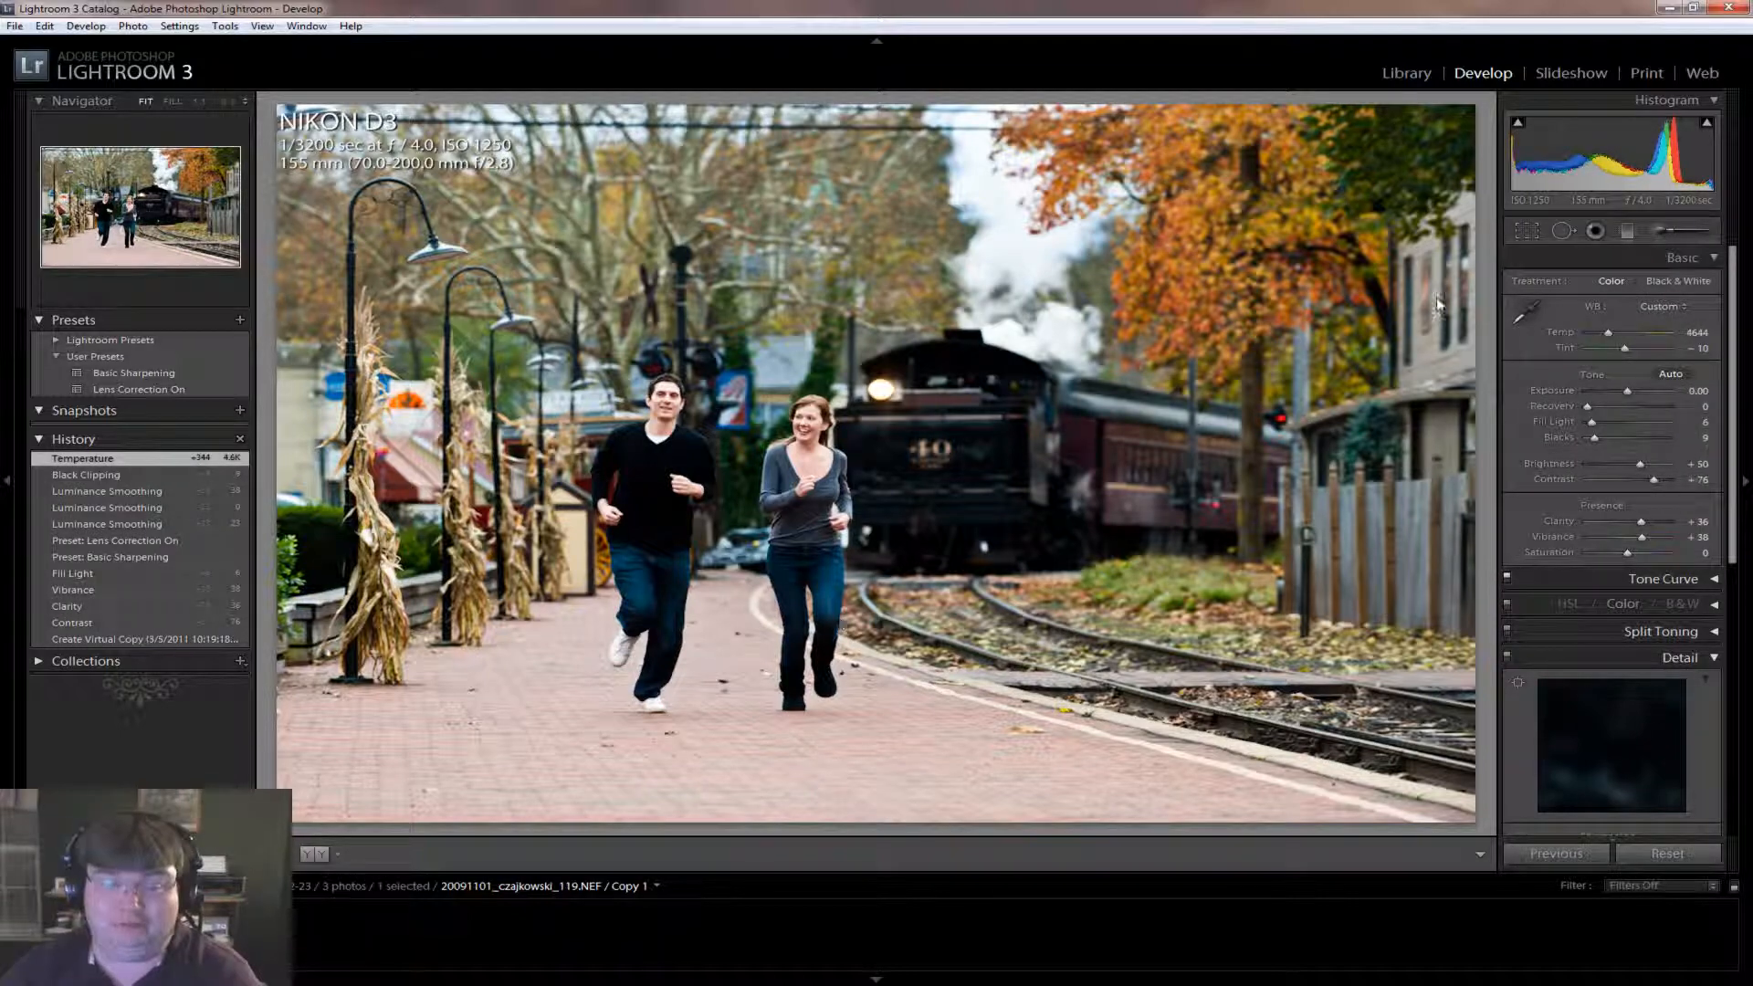
left_click(1526, 231)
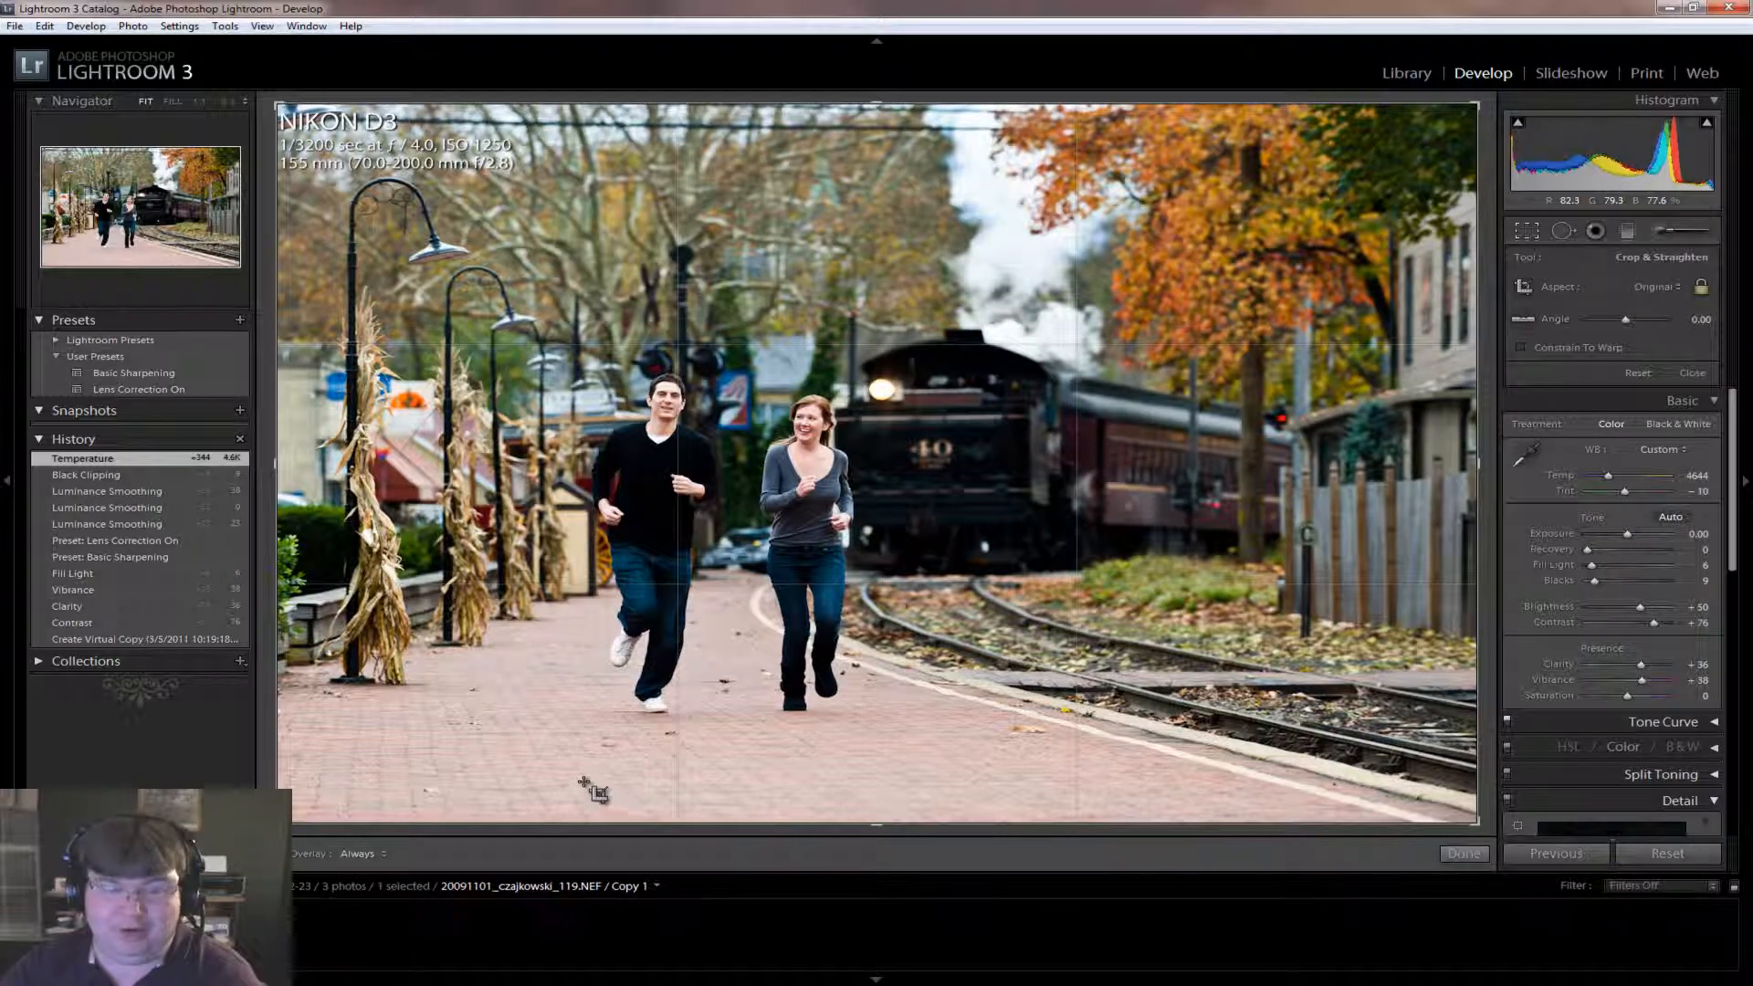
left_click_drag(413, 803, 355, 886)
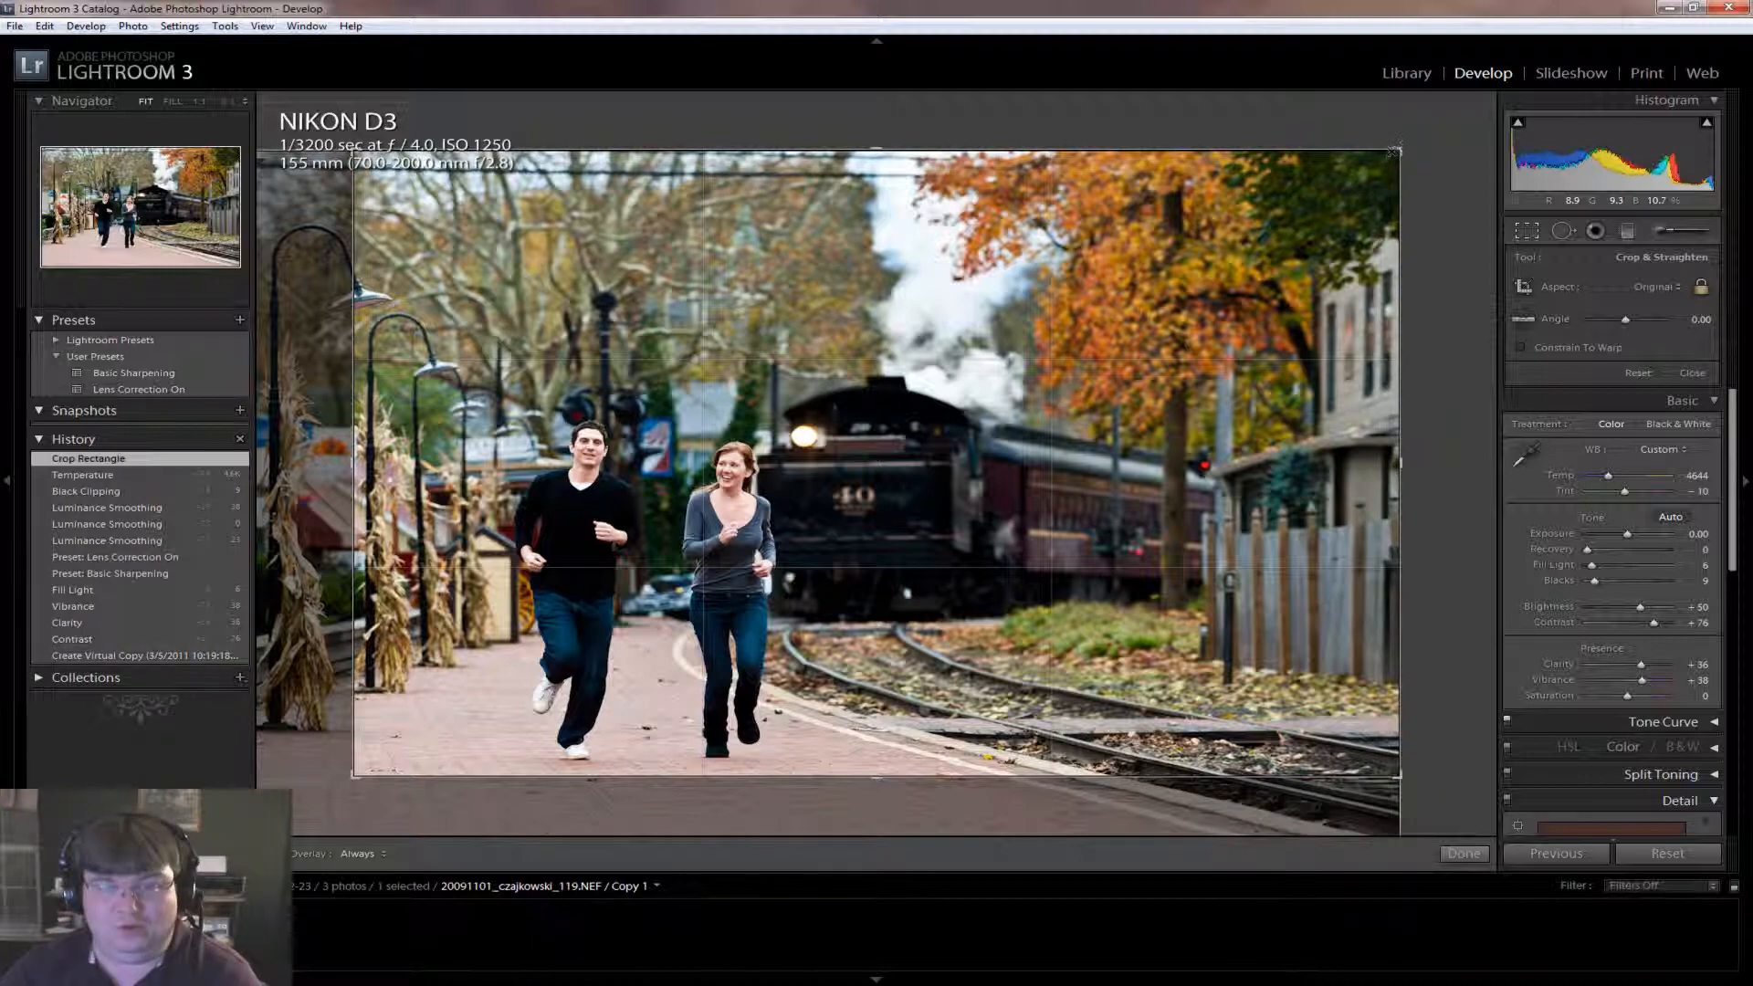
left_click_drag(1399, 147, 1307, 208)
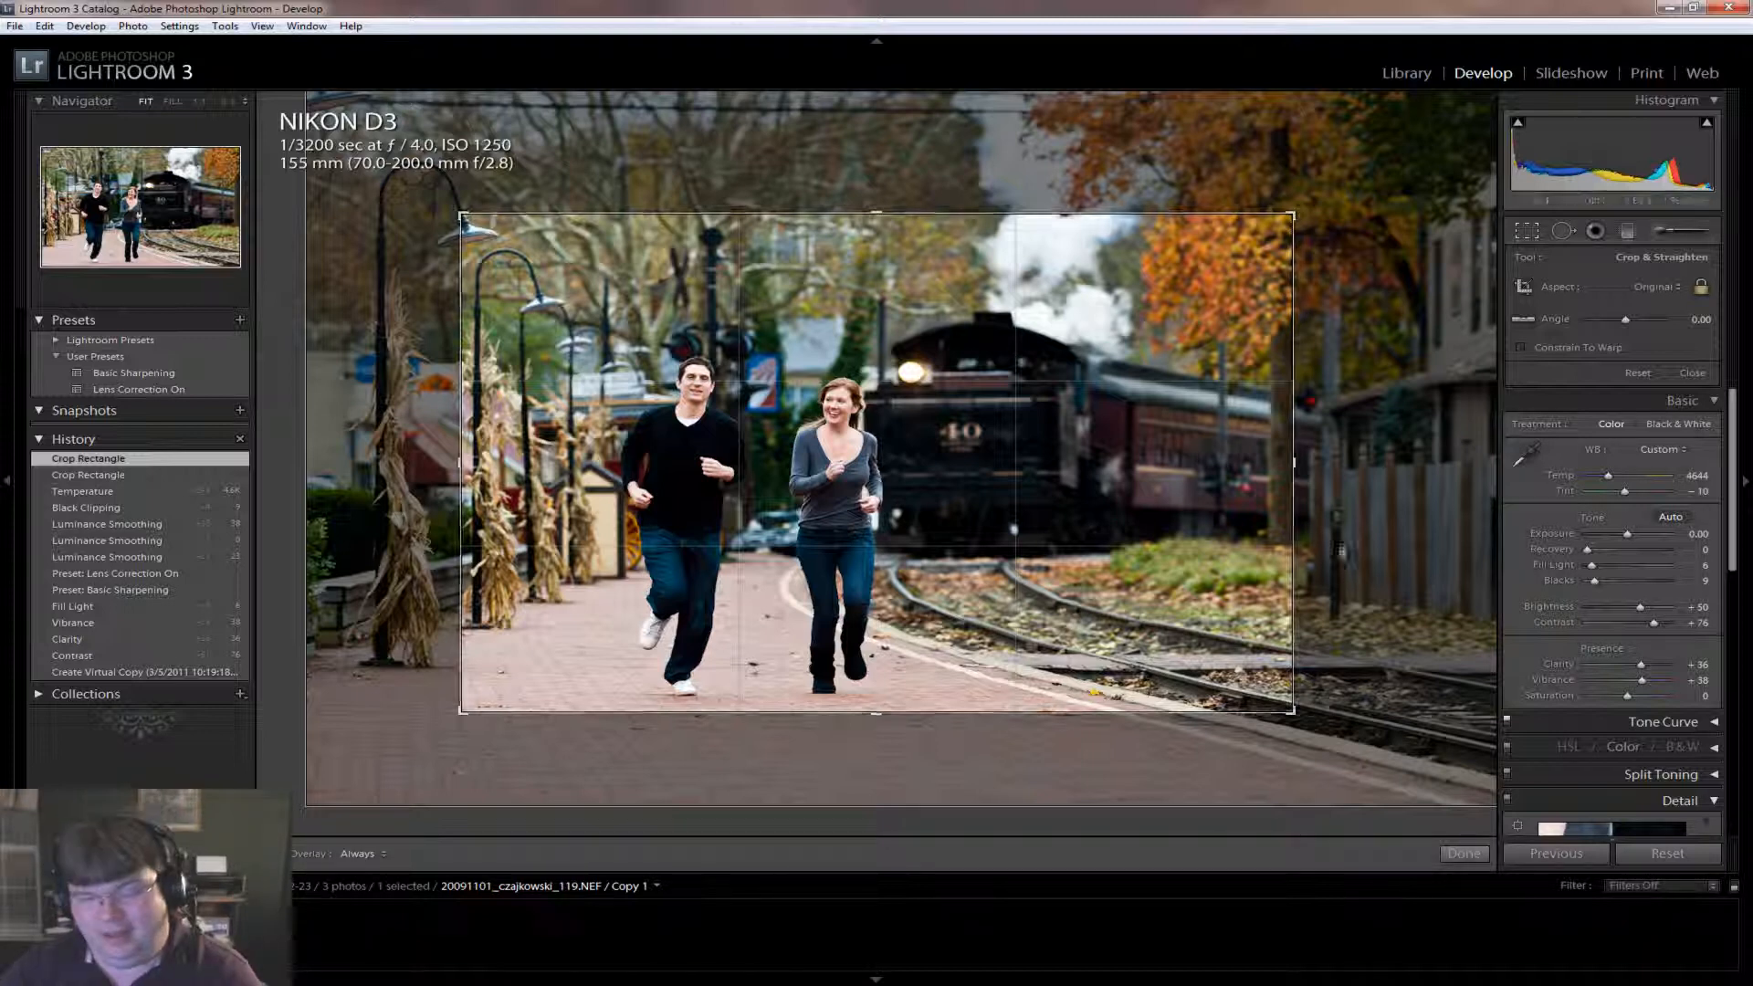
left_click(1471, 856)
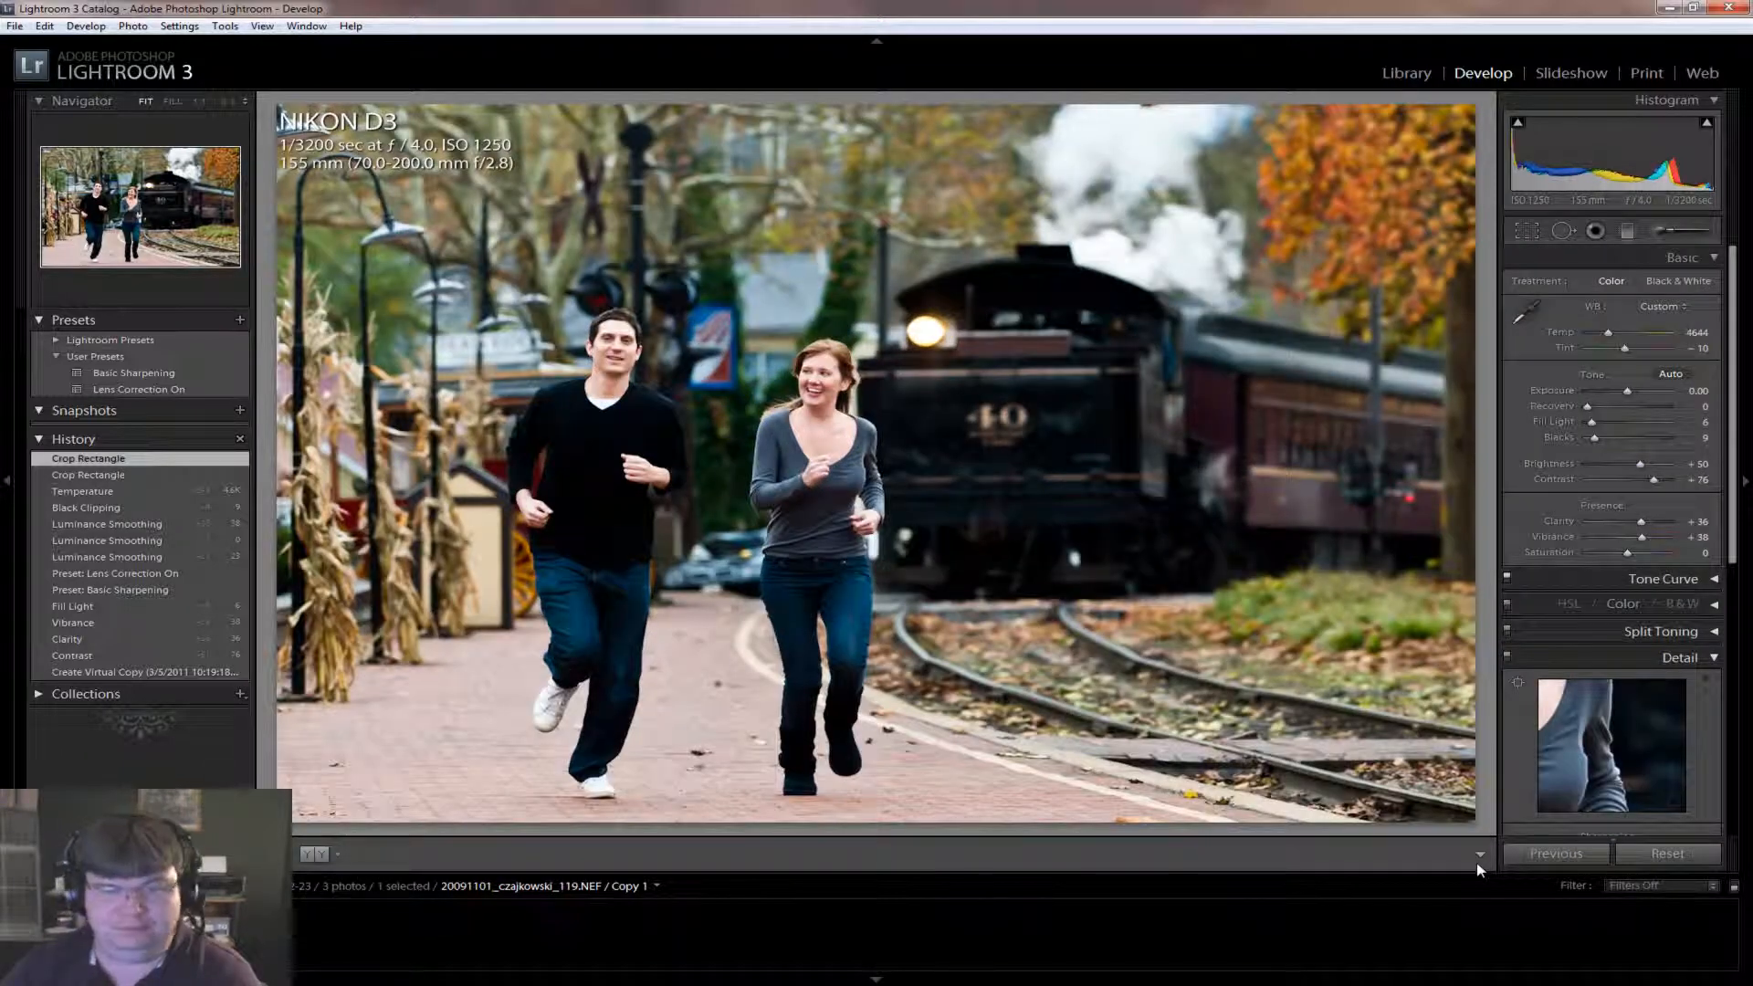
Step: Point the Detail preview beside the locomotive's headlight and view the black-and-white copy
left_click(1517, 682)
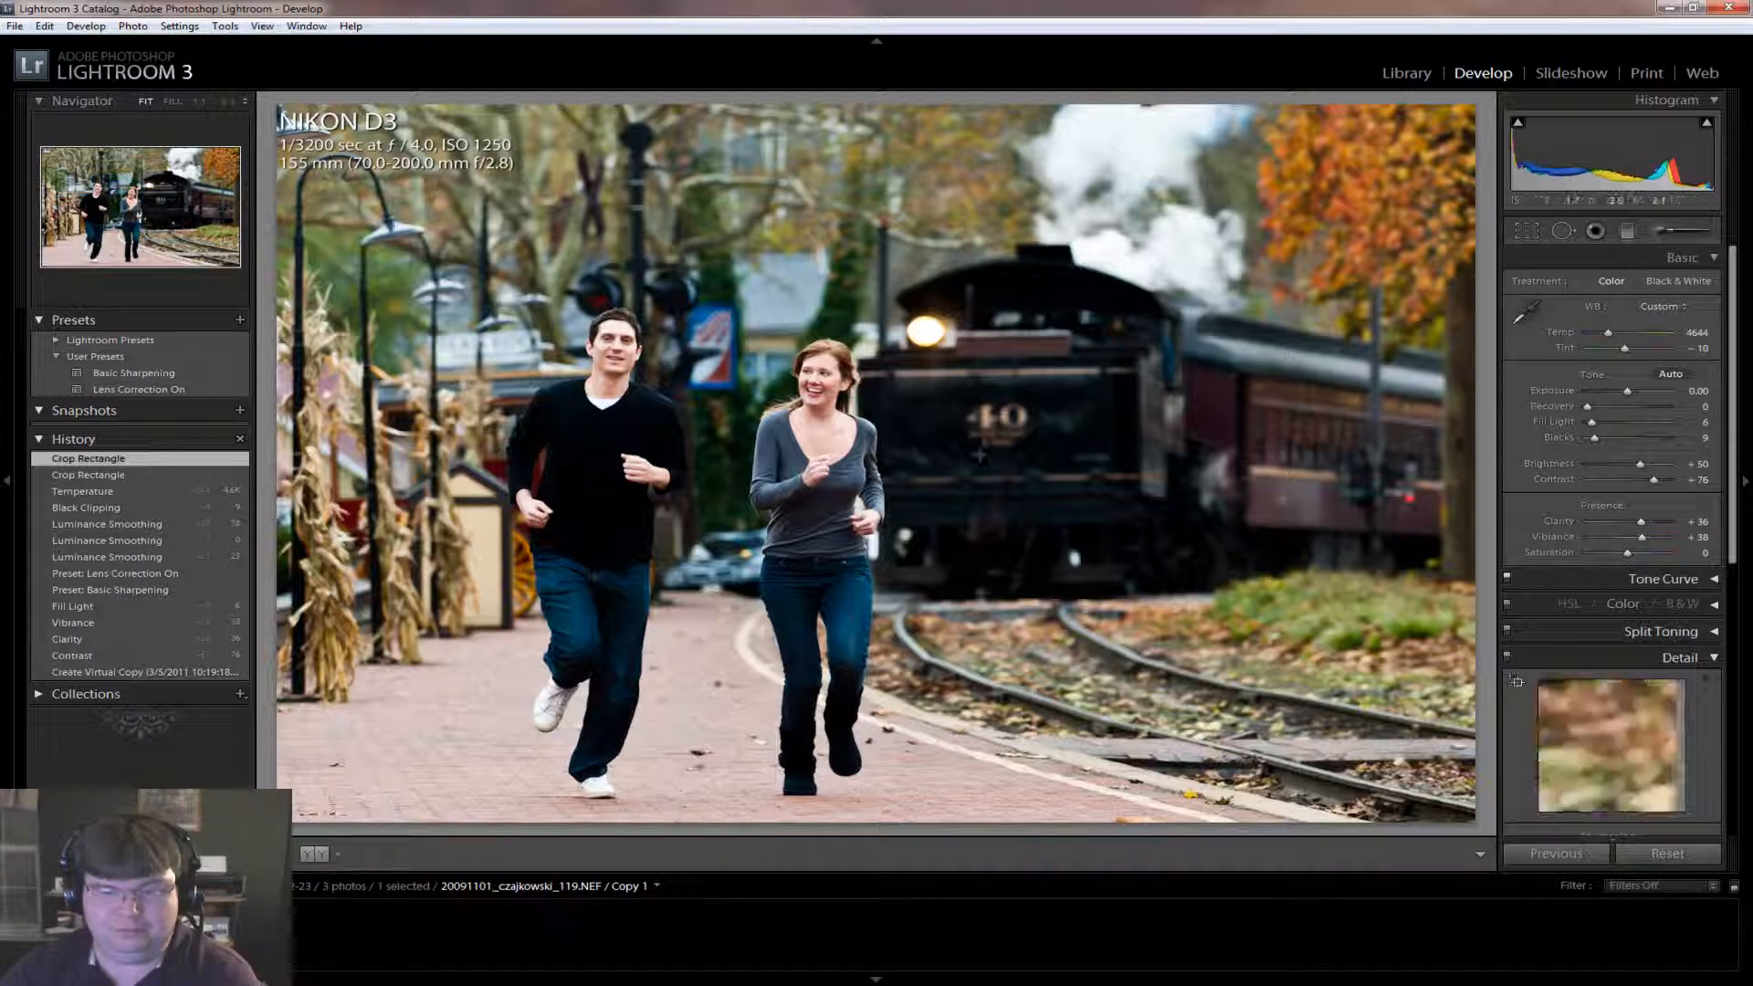
left_click(884, 330)
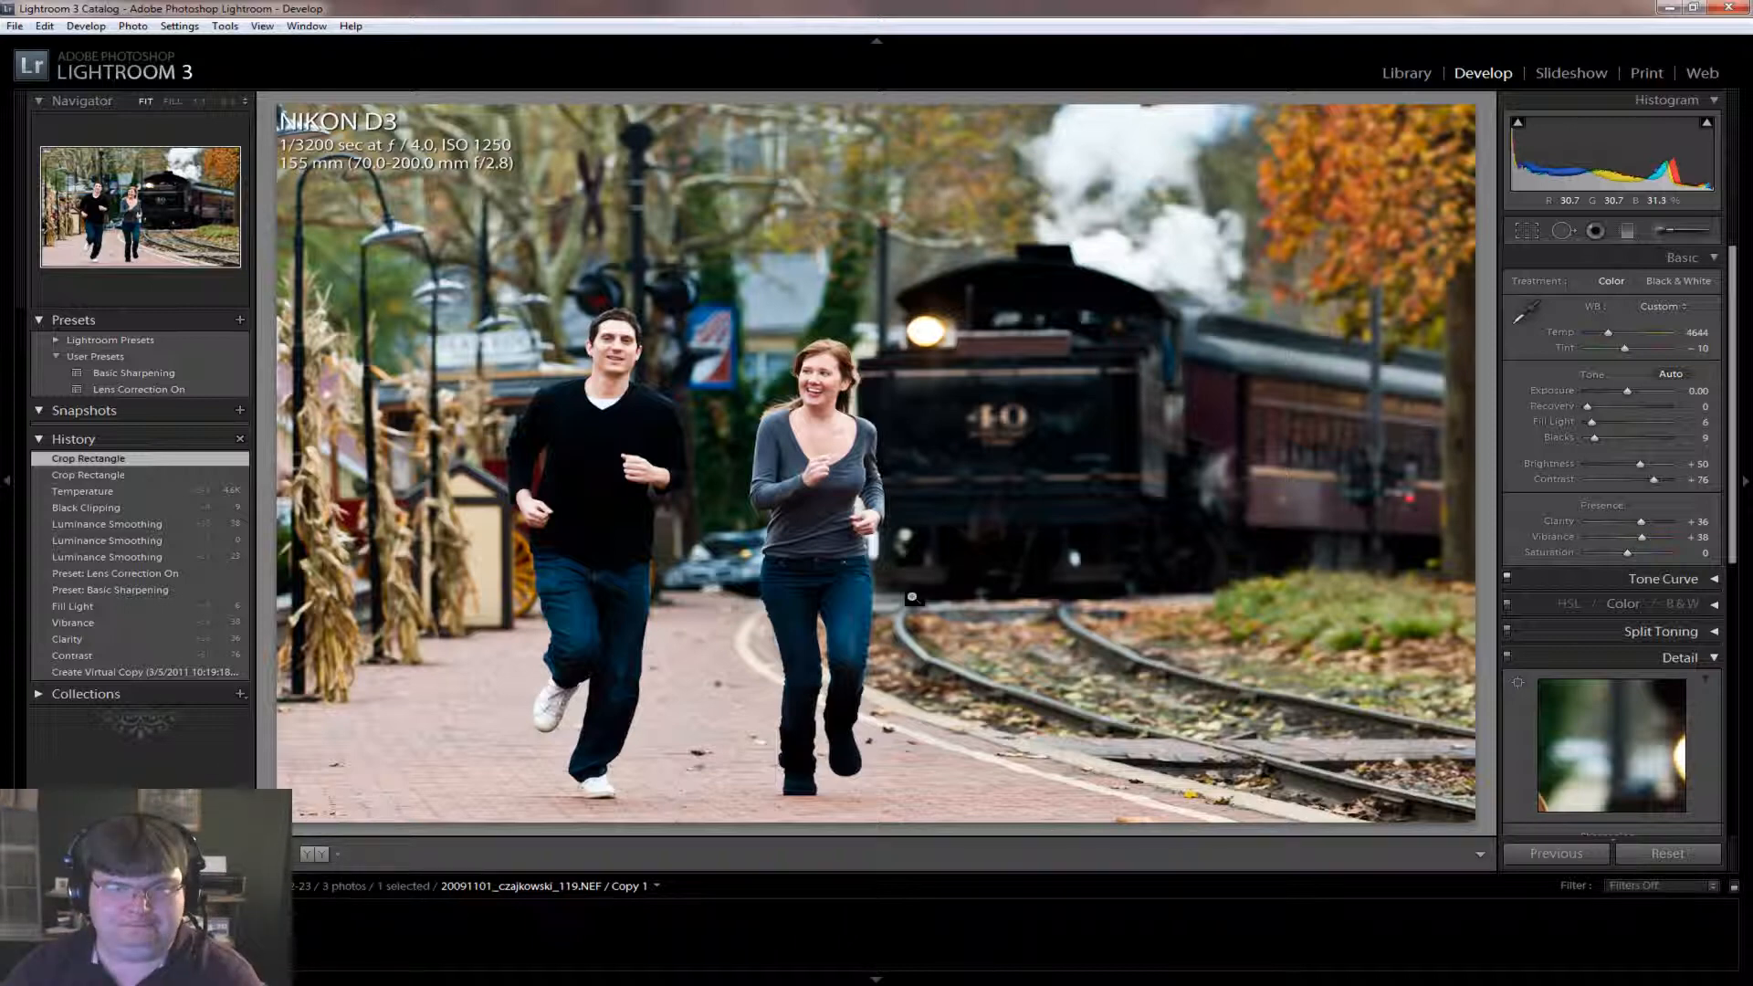
key("ctrl+apostrophe")
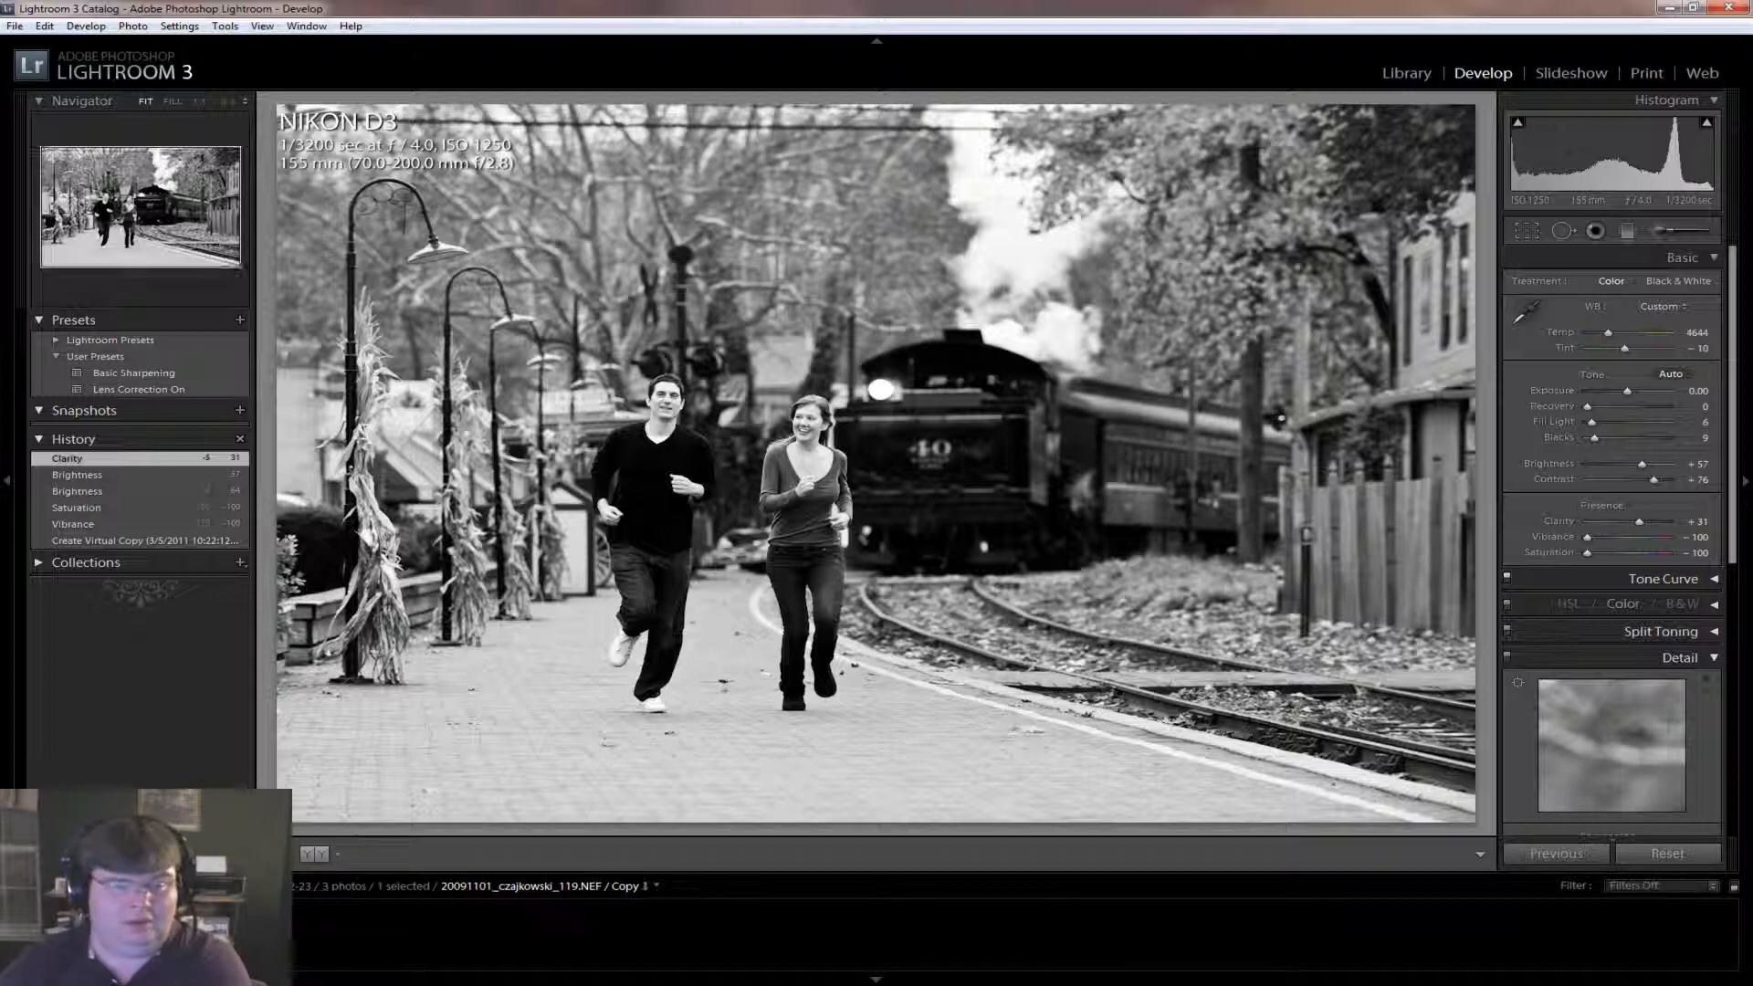
Step: Loosen the color copy's crop slightly so it takes in more of the autumn tree and the fence beside the tracks
key("Left")
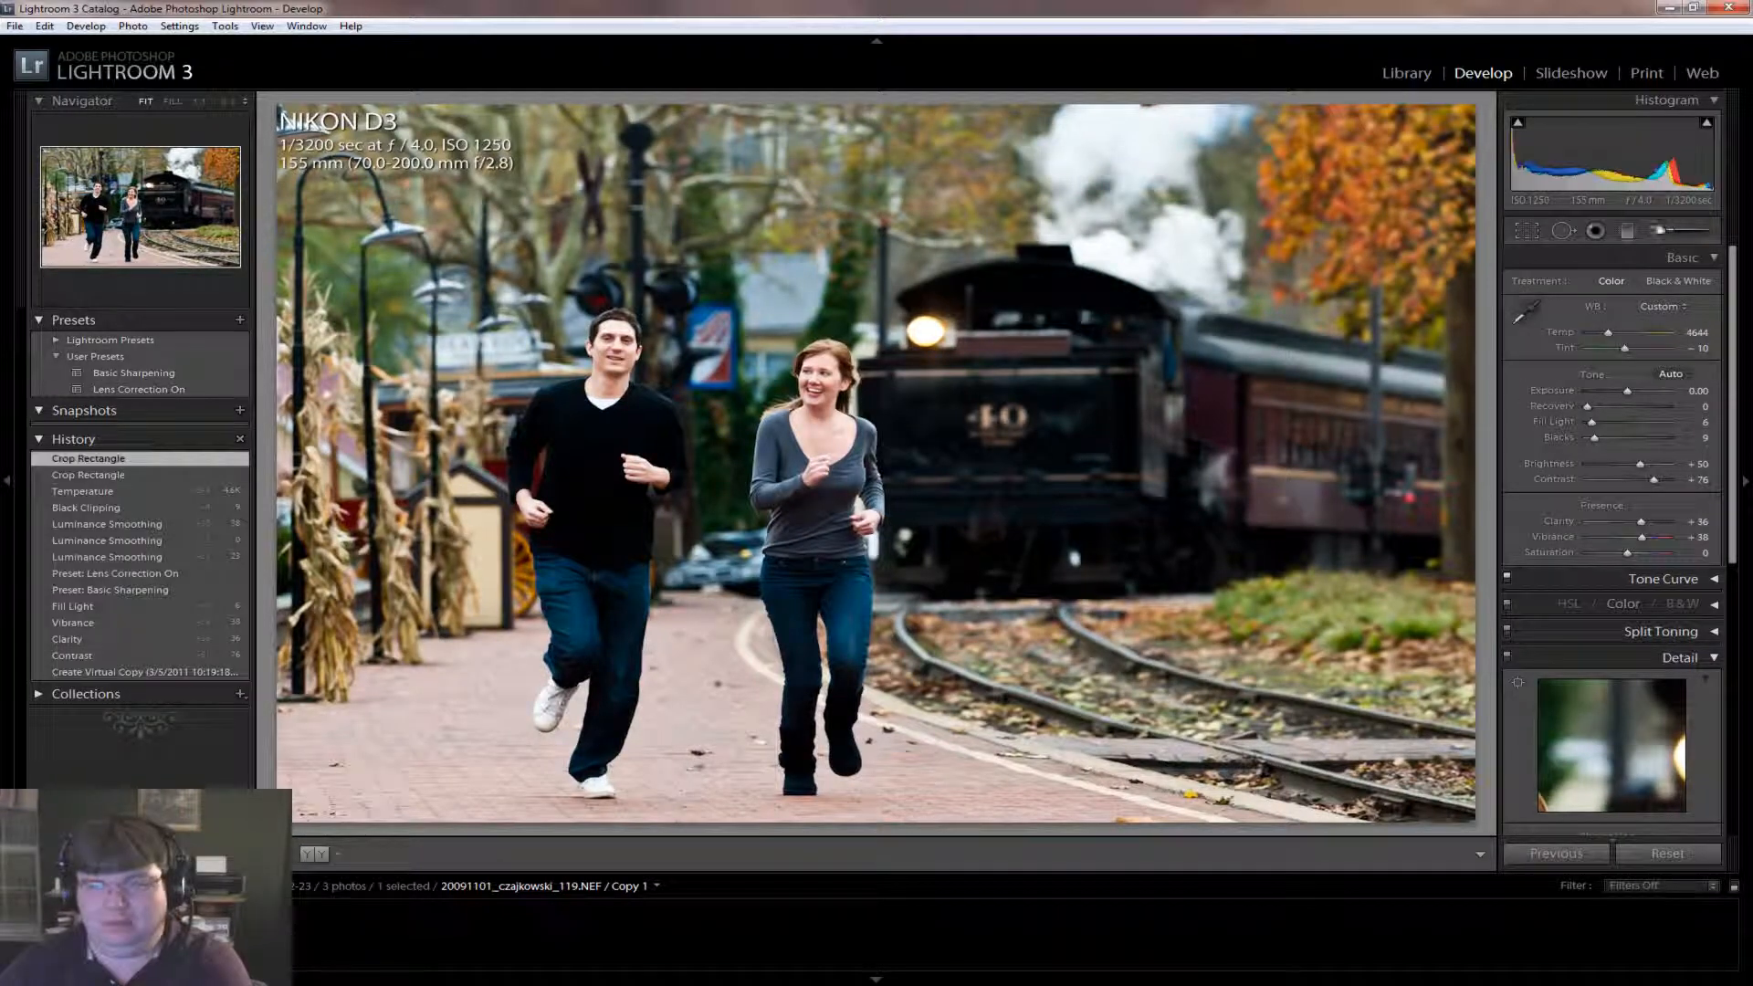
left_click(1527, 230)
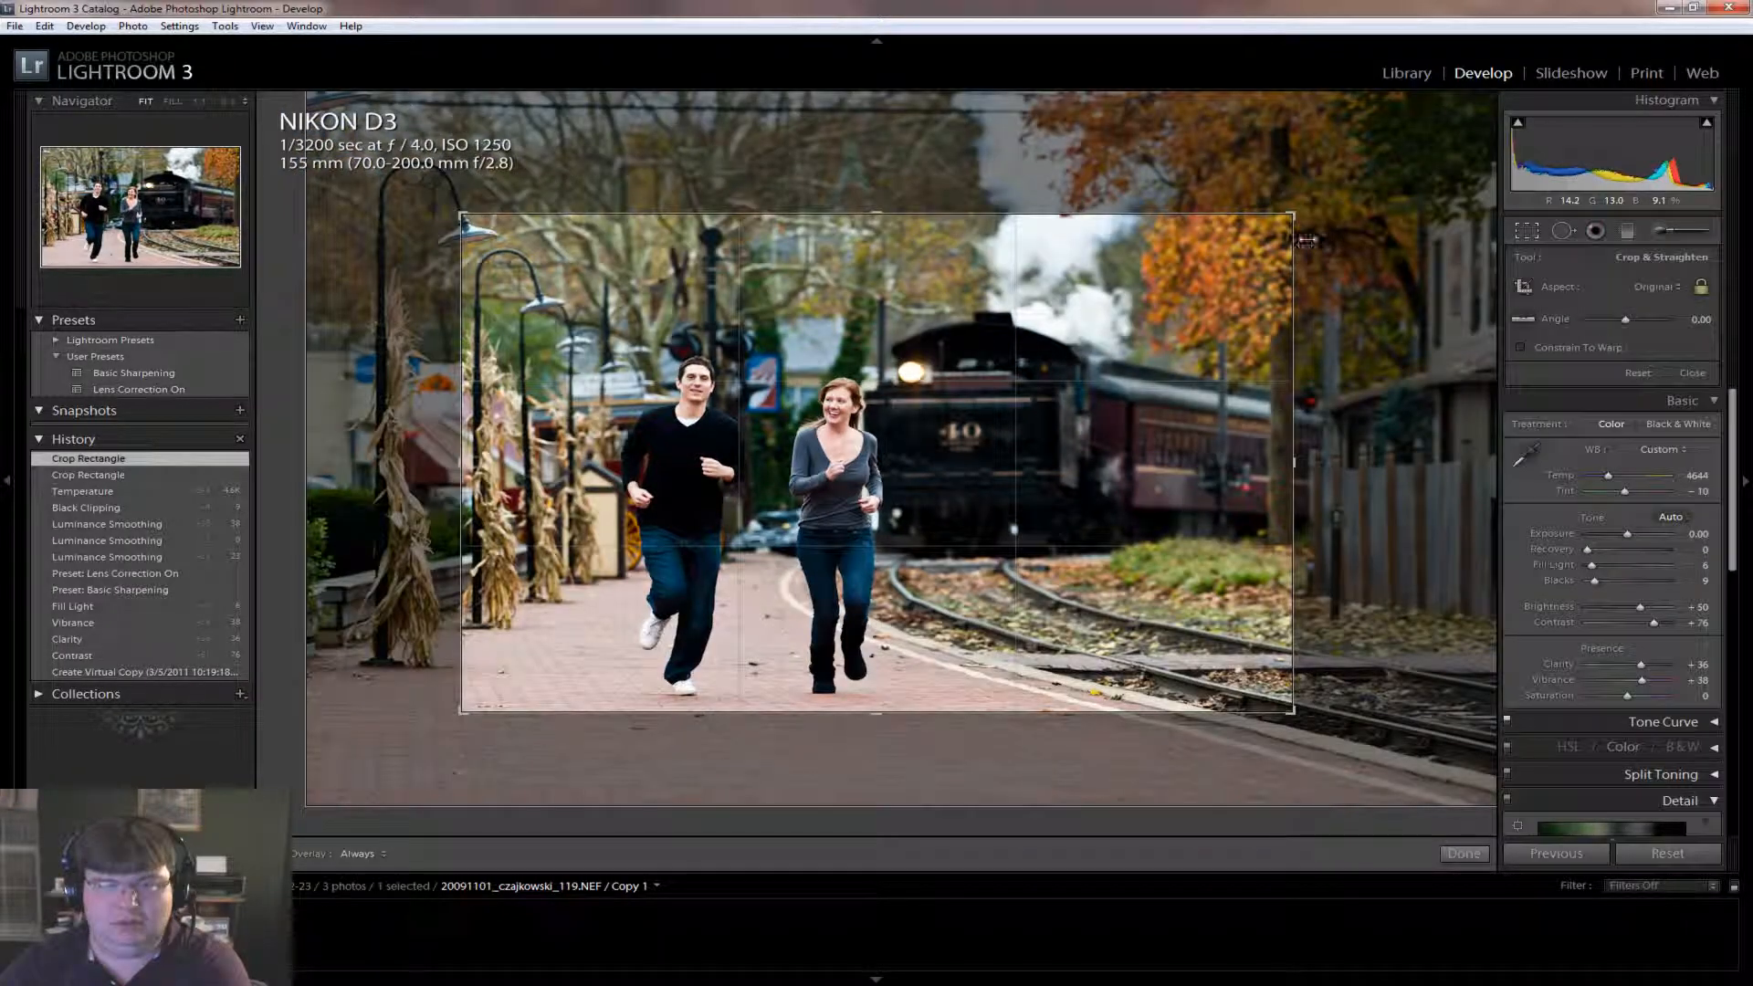
left_click_drag(1315, 201, 1353, 179)
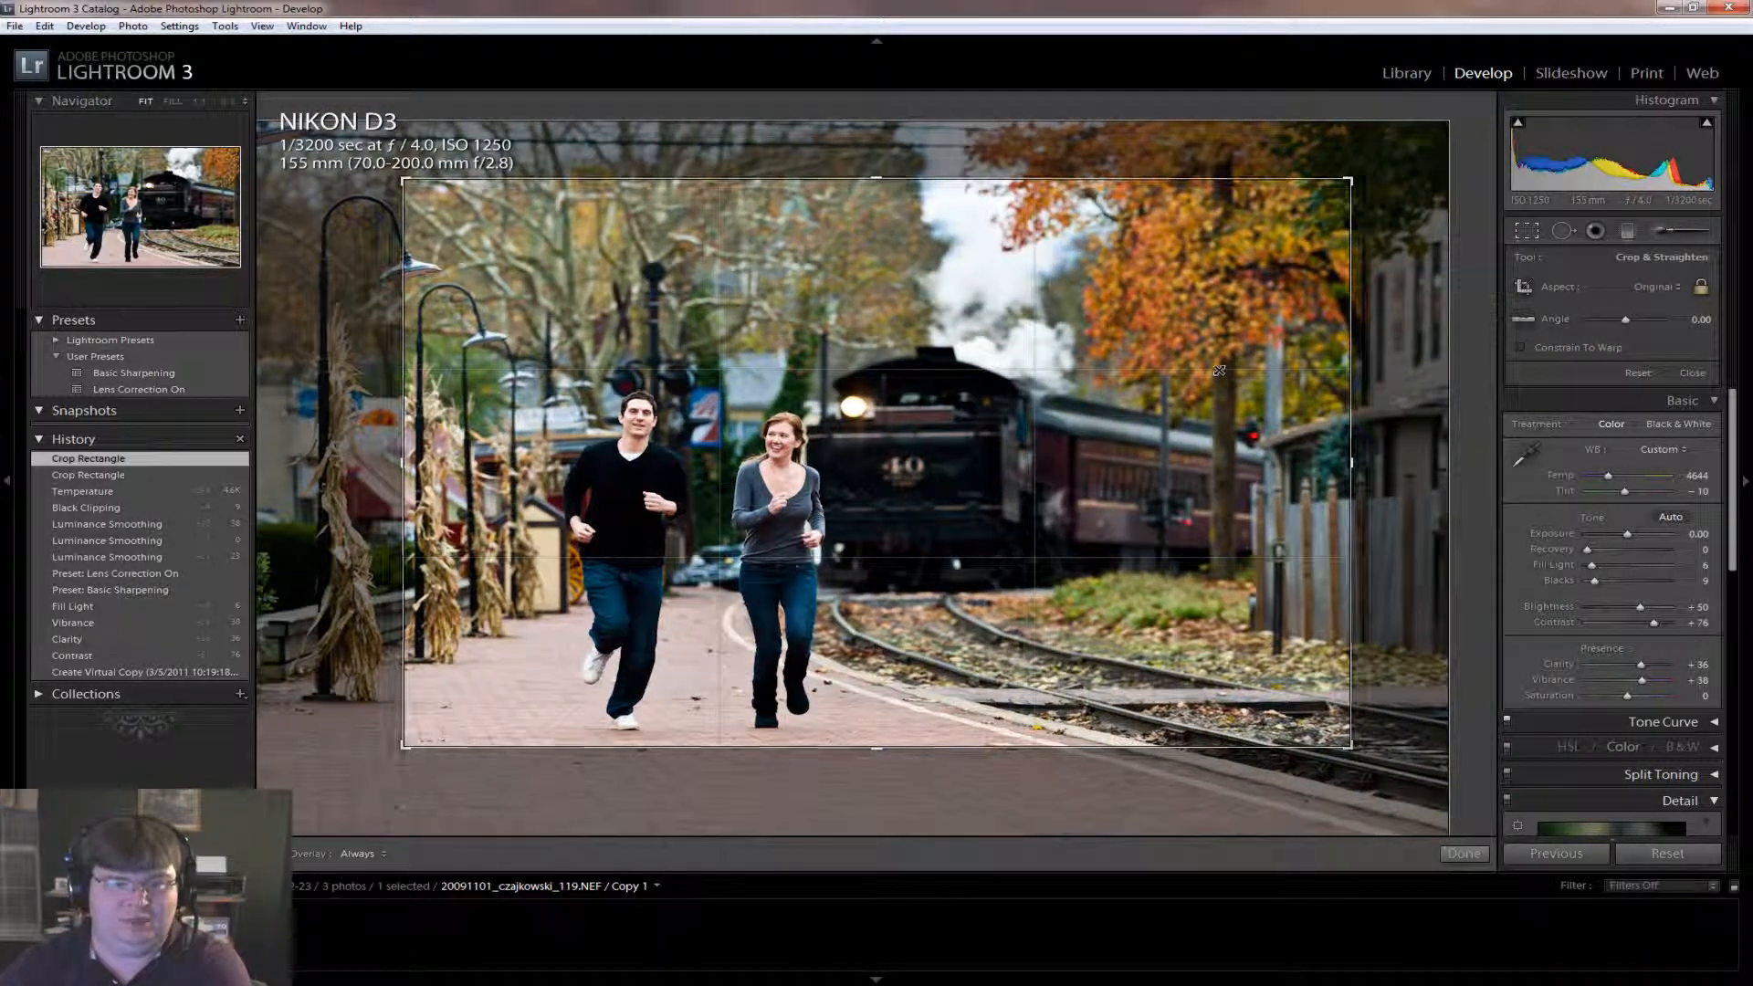
left_click(1463, 854)
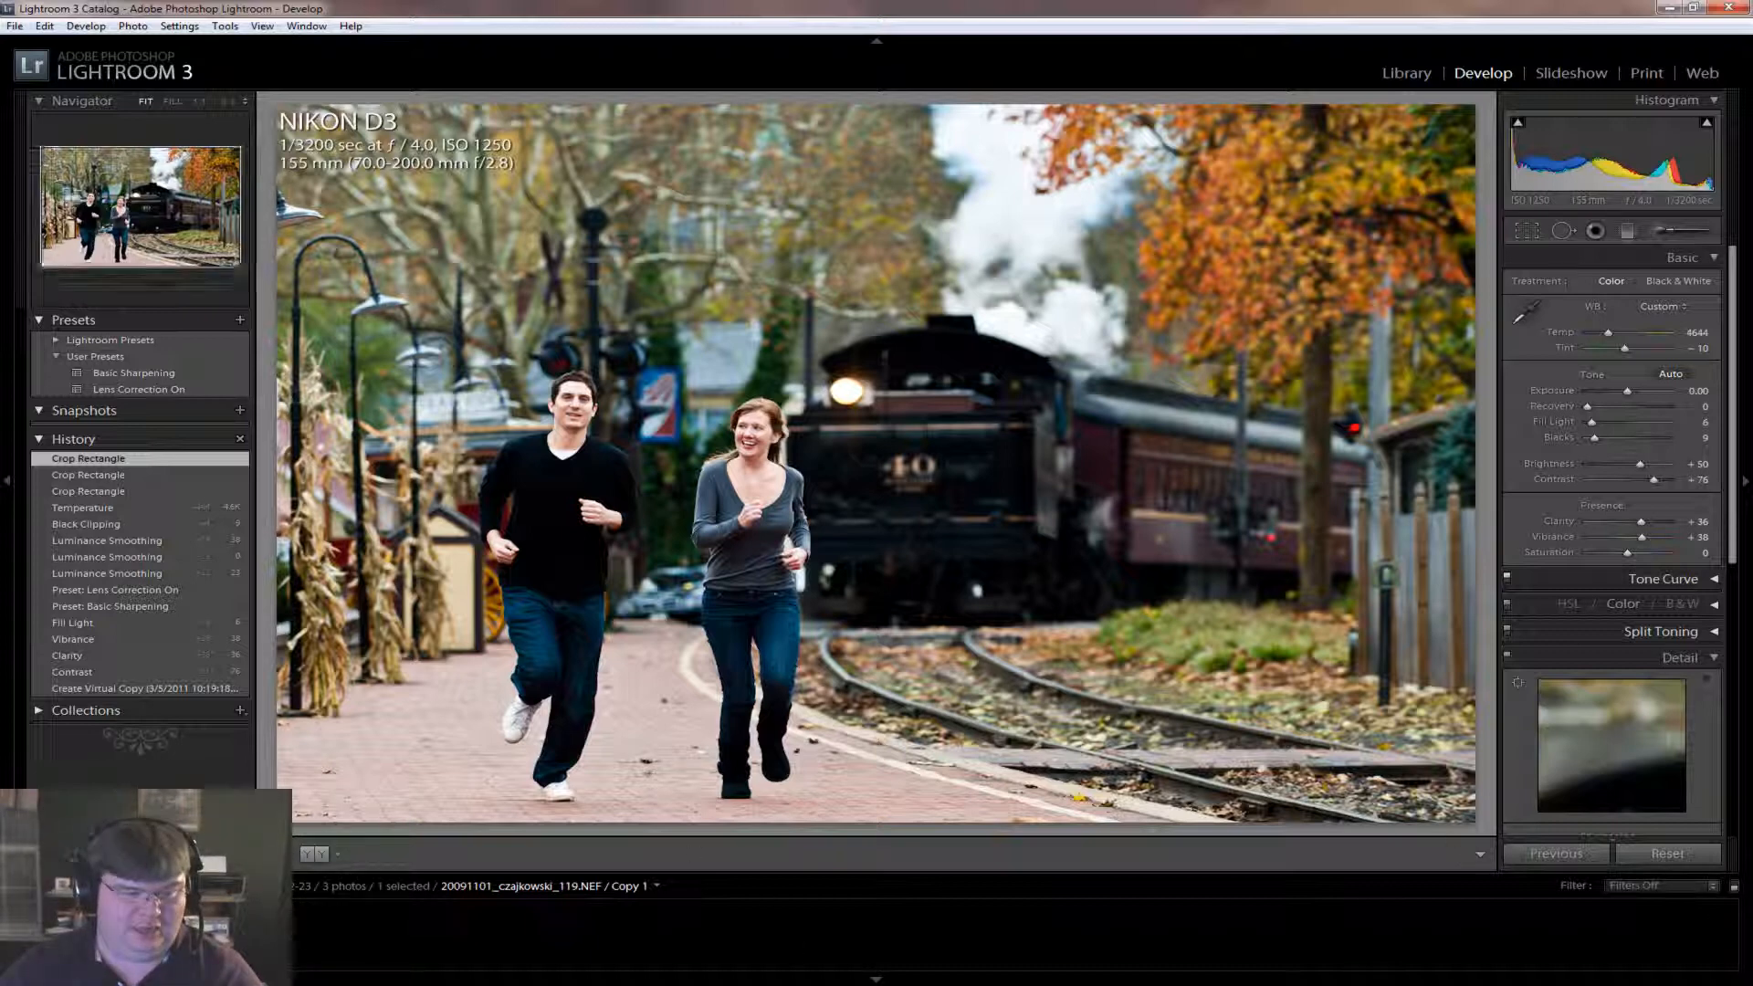
Step: Compare the cropped color copy side by side in Before & After view, and step through the original and the other copies
key("Left")
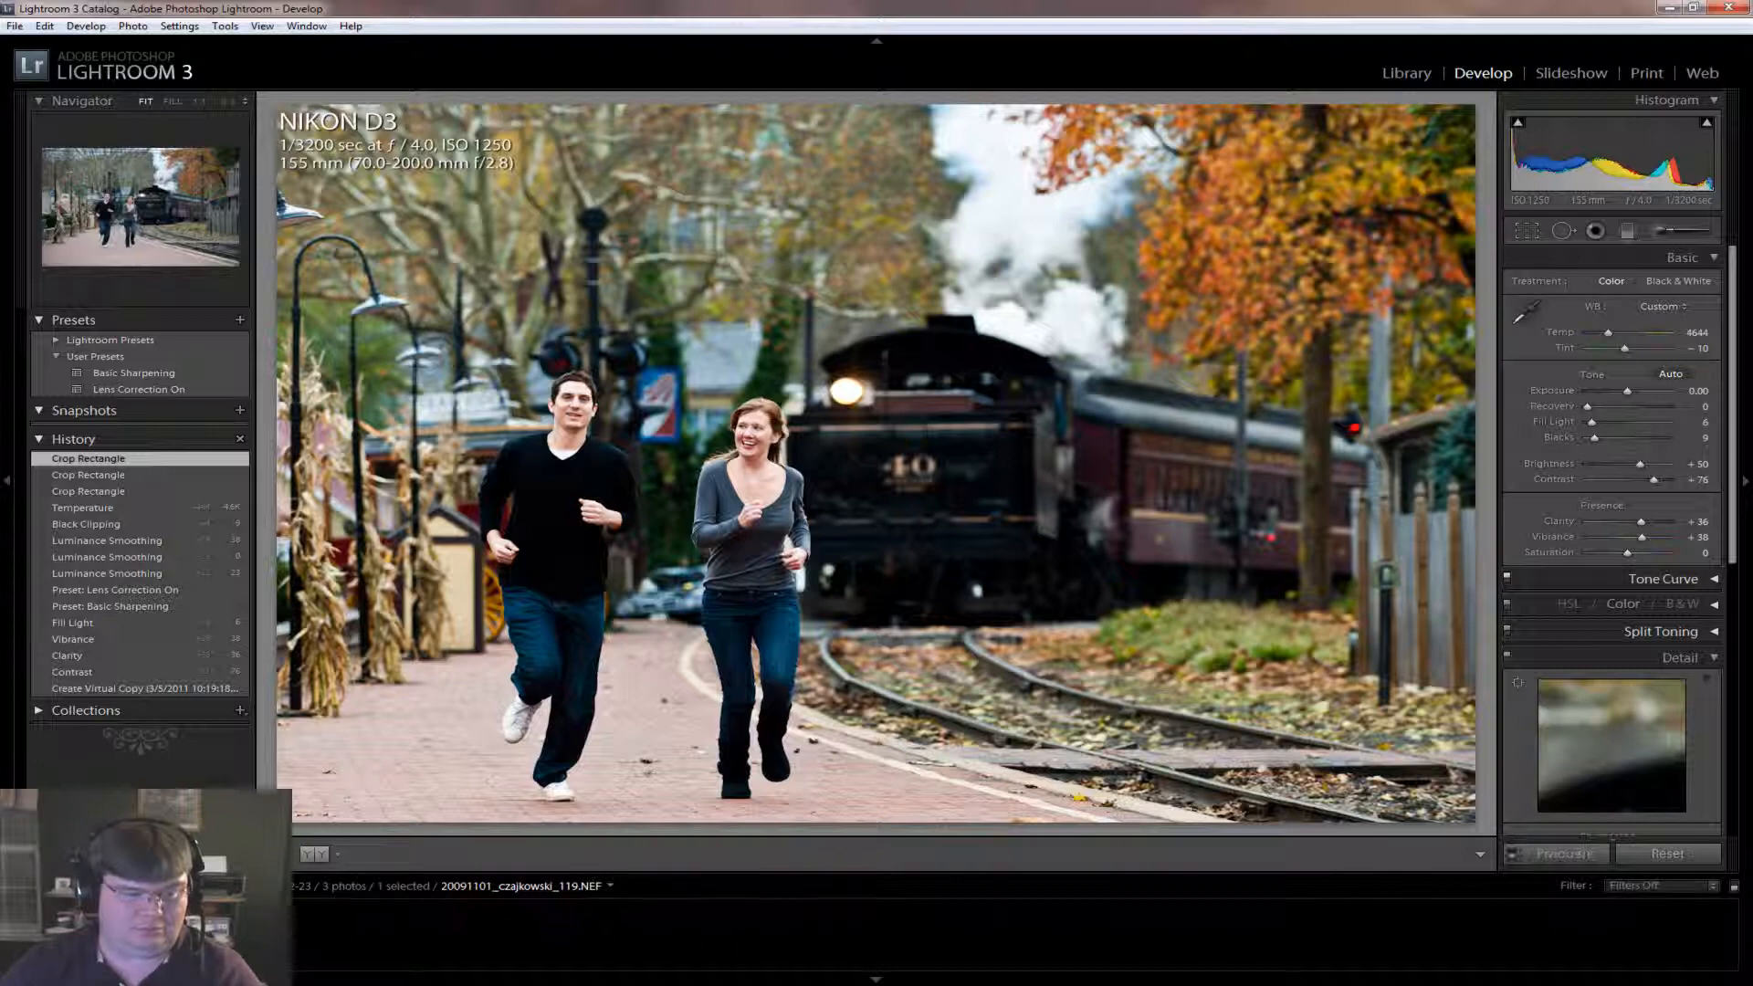
key("shift+Right")
left_click(314, 853)
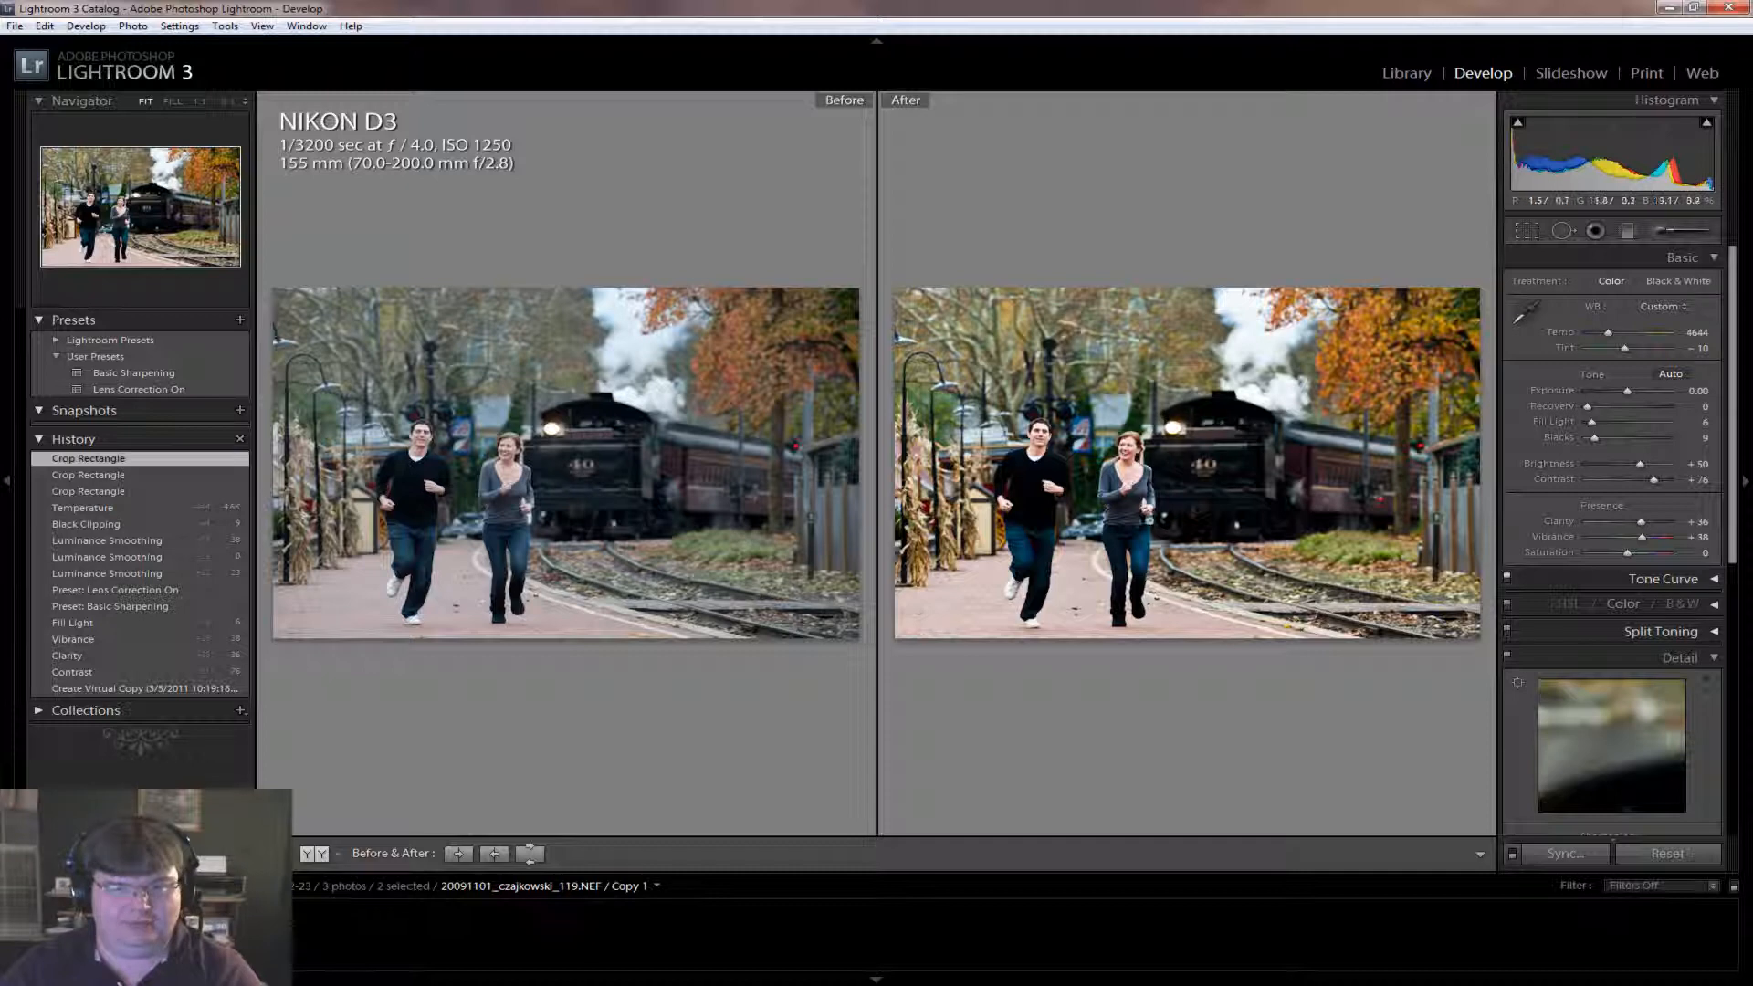
key("Left")
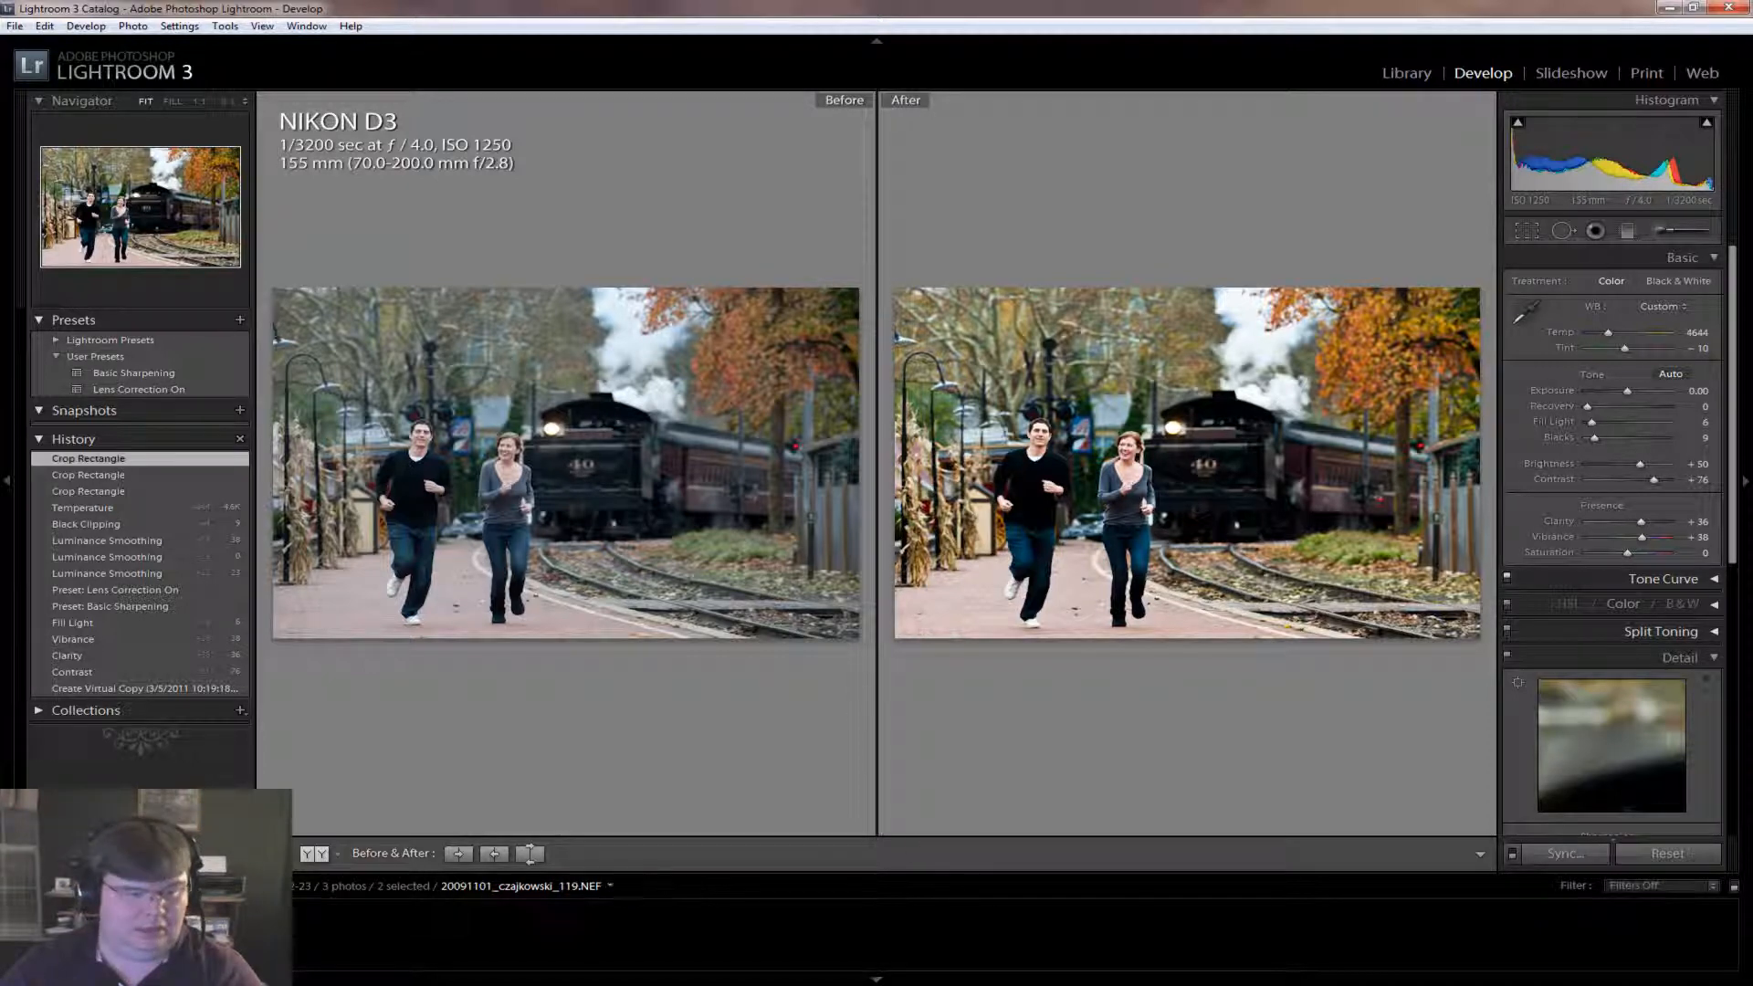
key("Right")
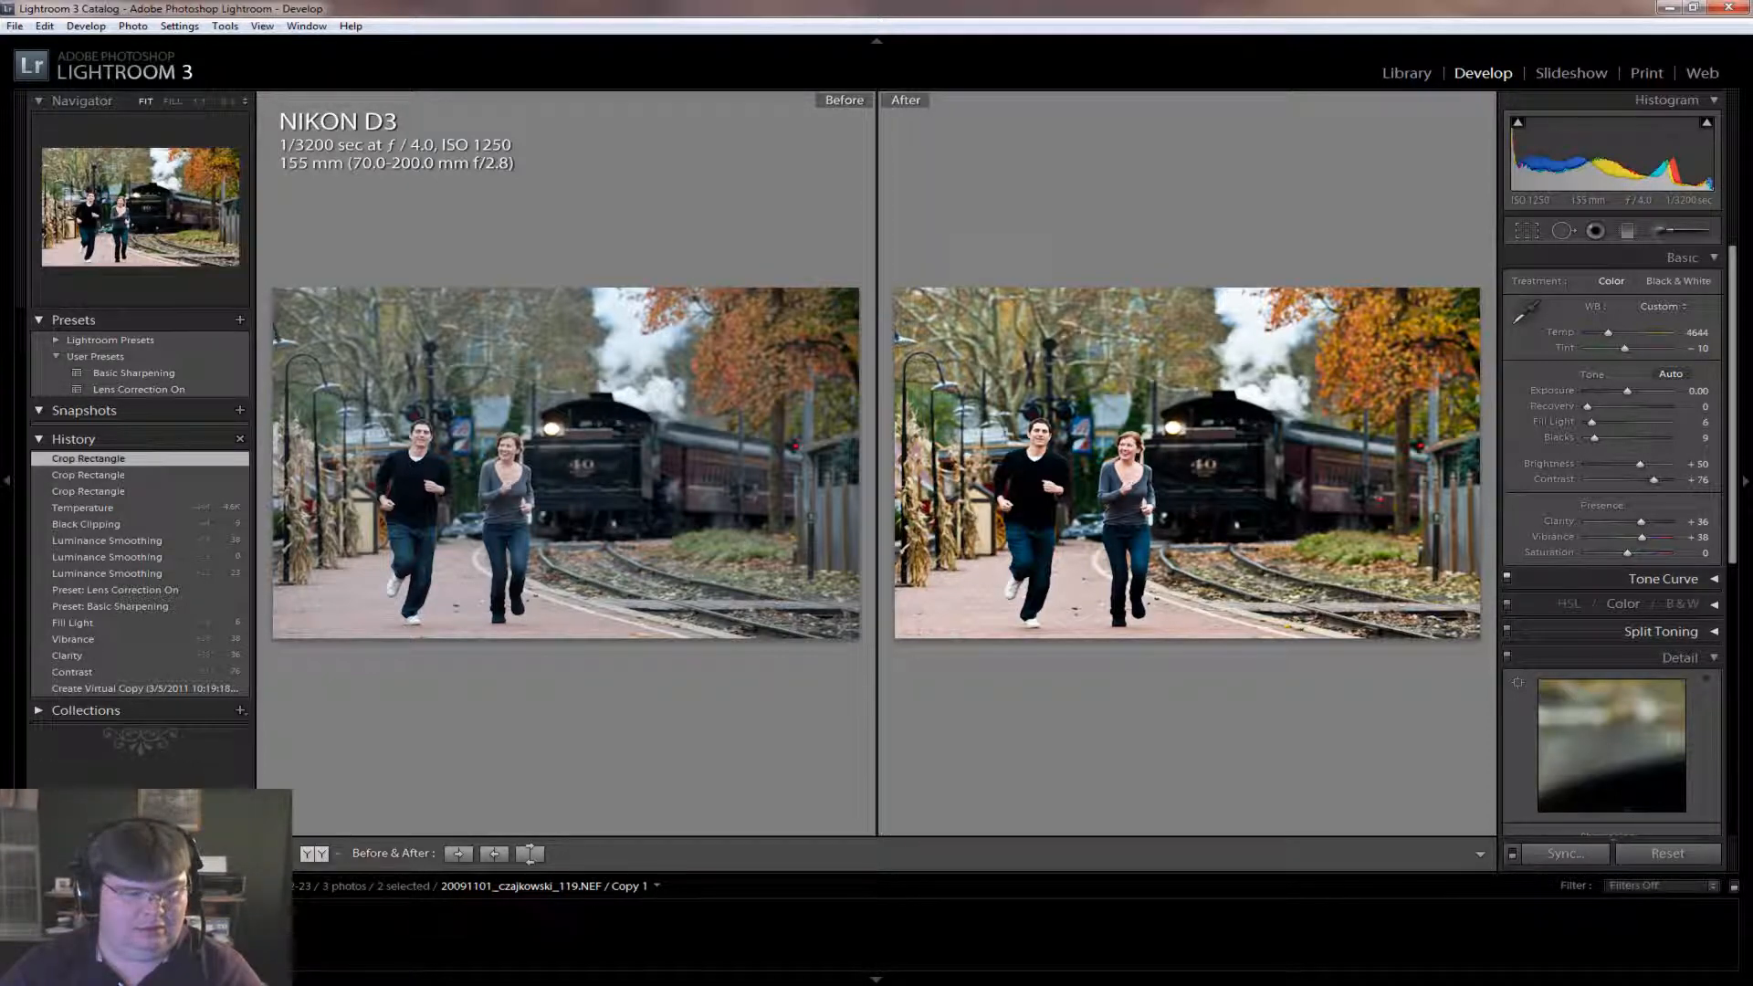
key("Left")
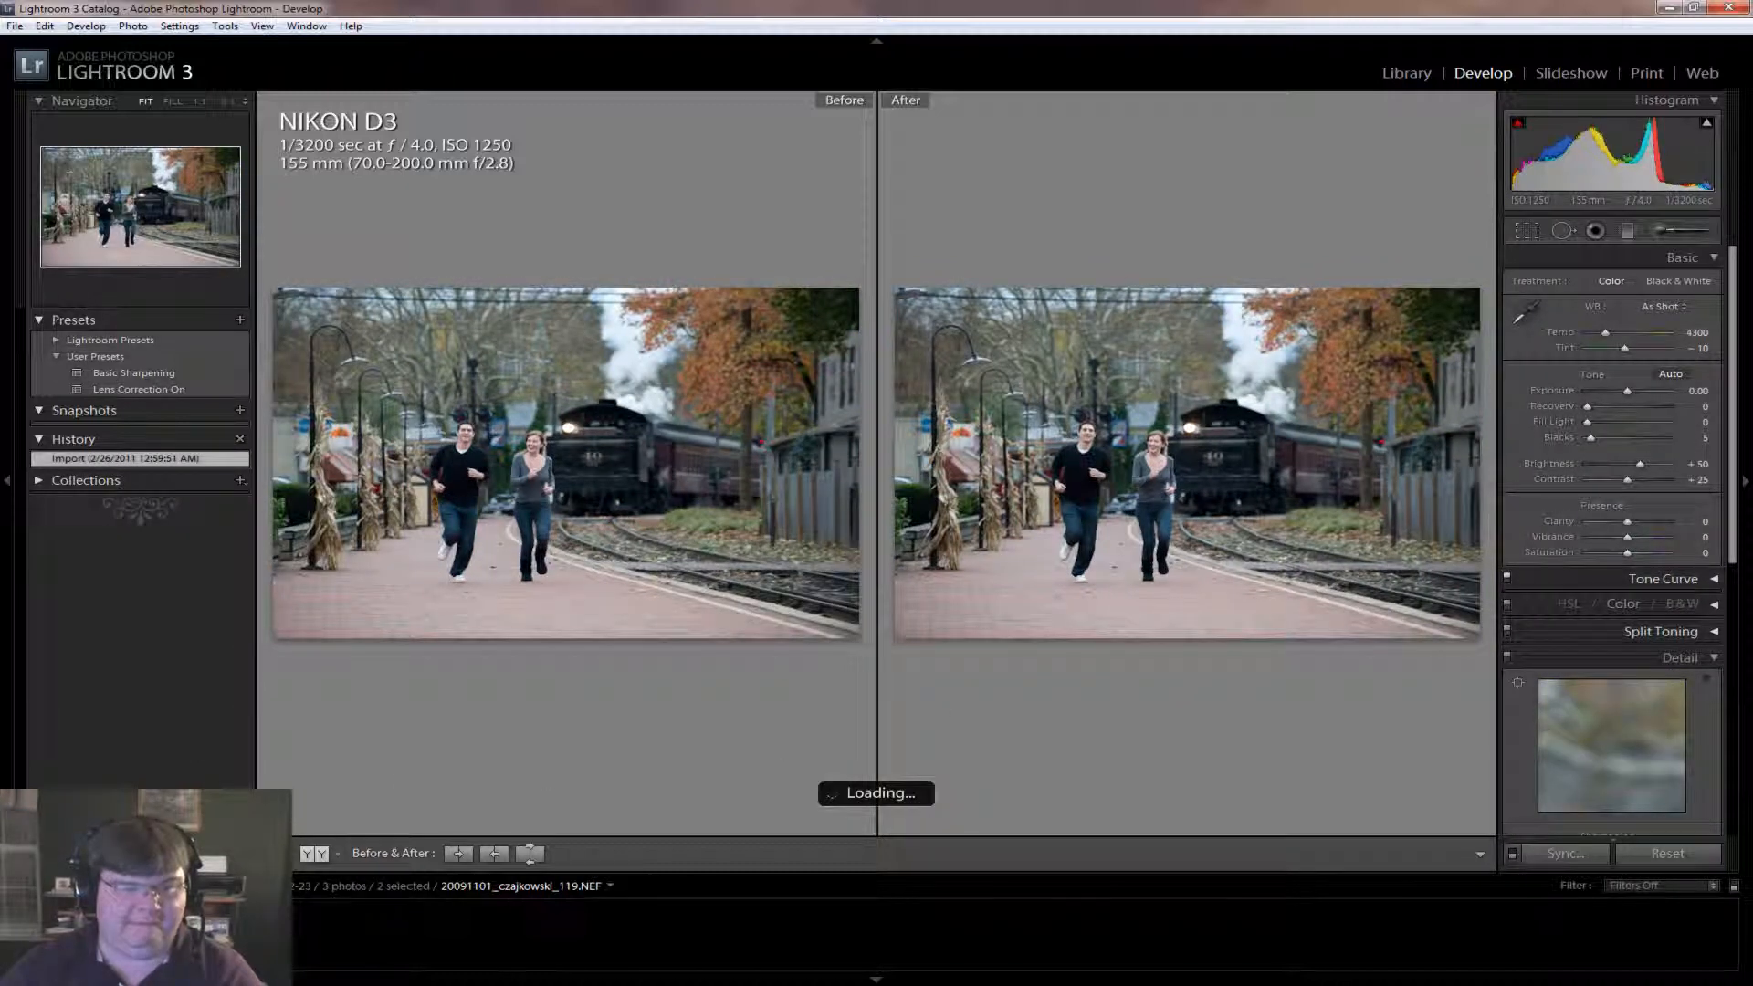
key("Left")
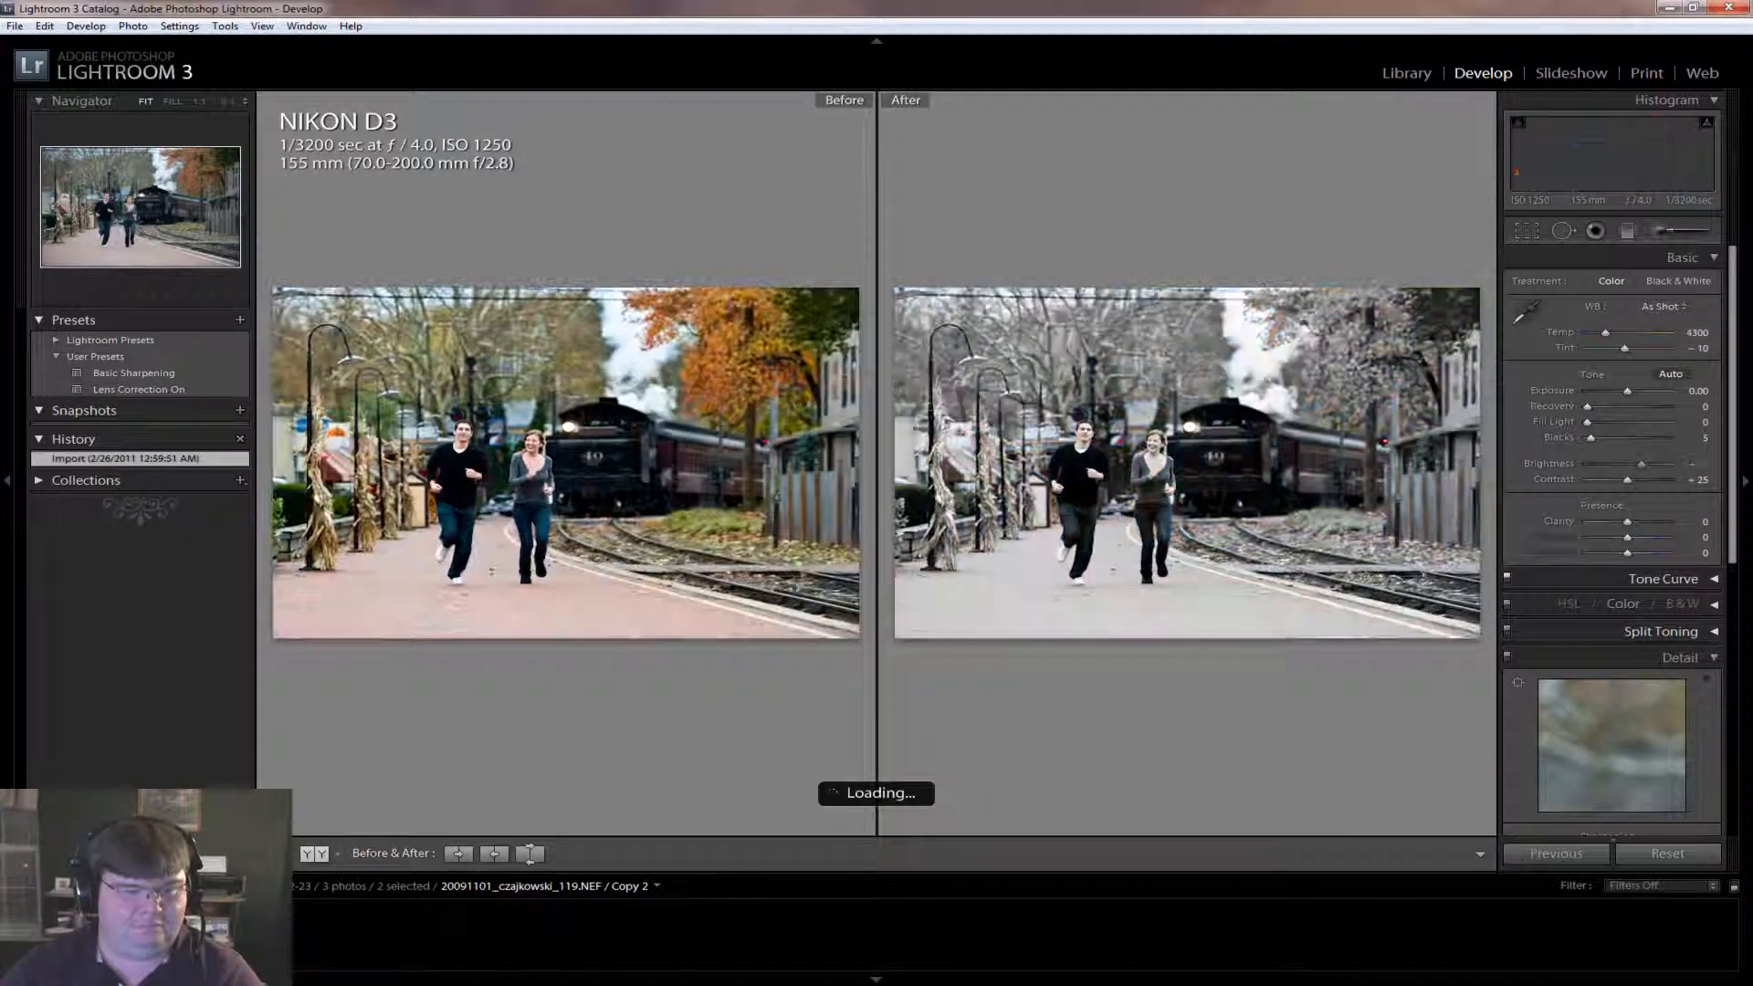